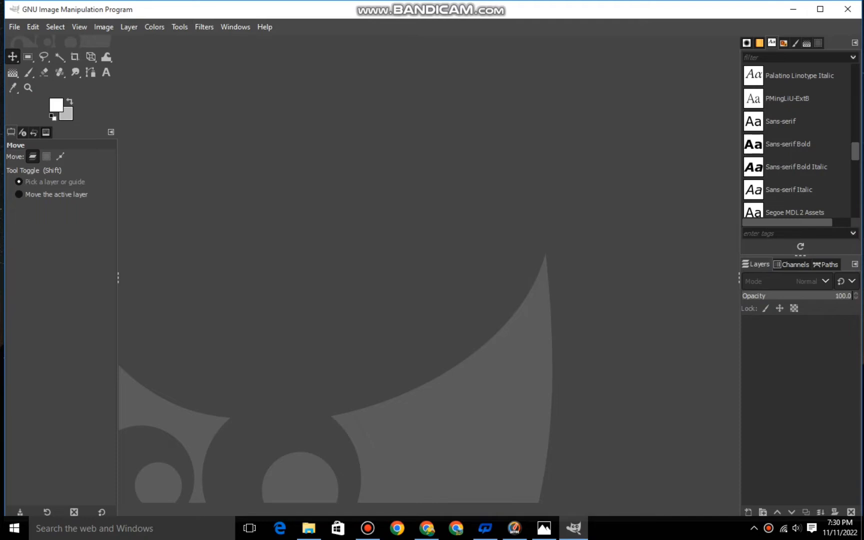
Create a new 1920 × 1080 px image and add a transparent layer above the background.
click(15, 27)
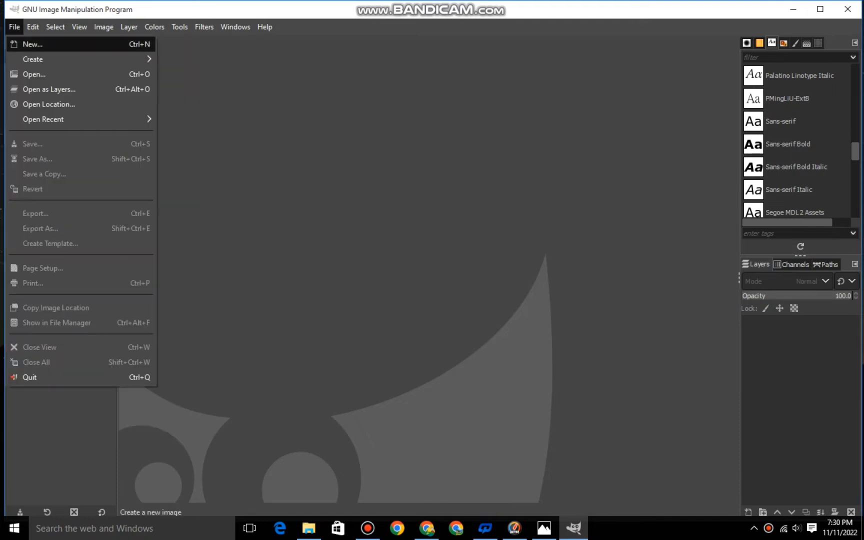
key(Return)
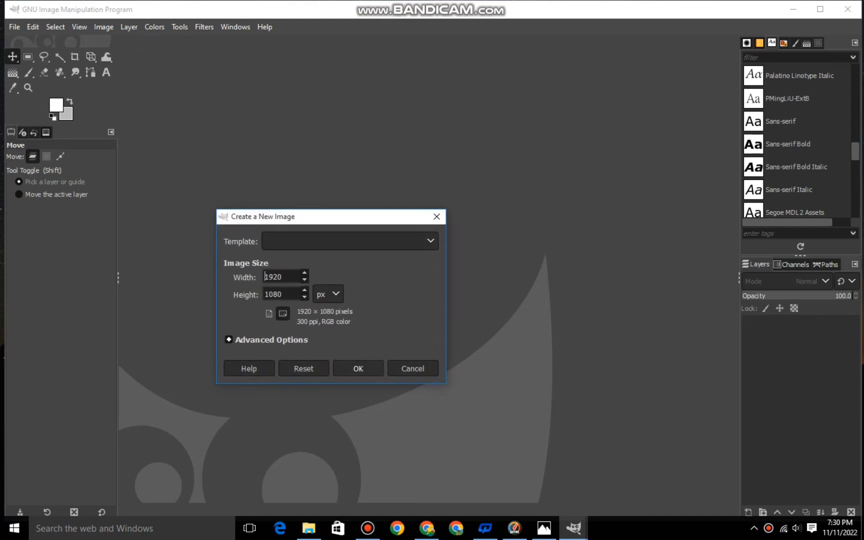
key(Return)
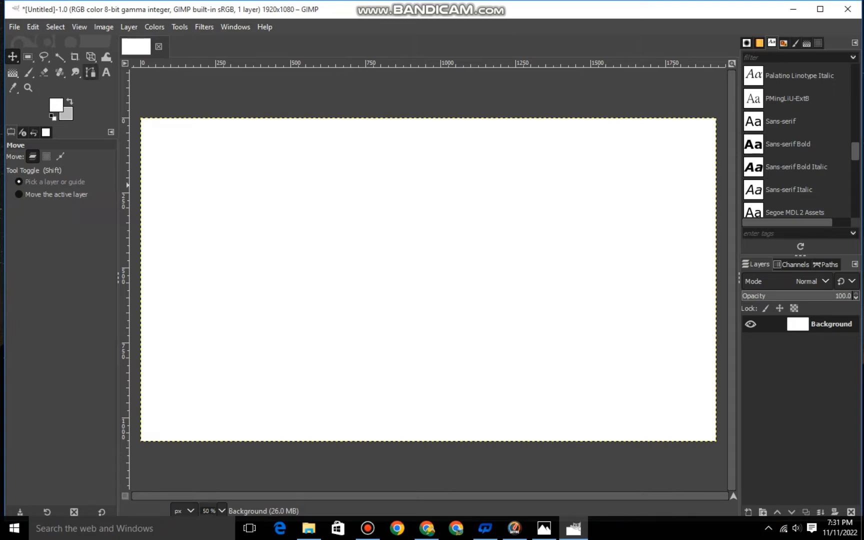
click(748, 512)
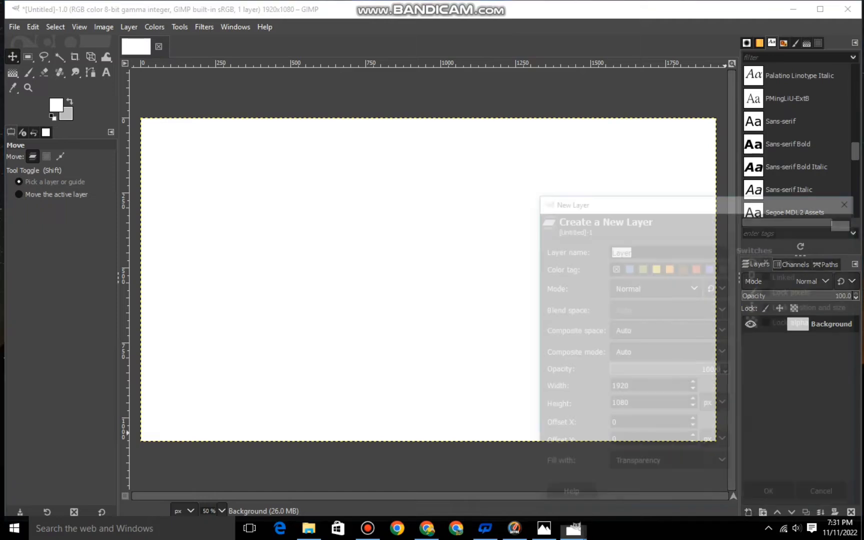
click(771, 496)
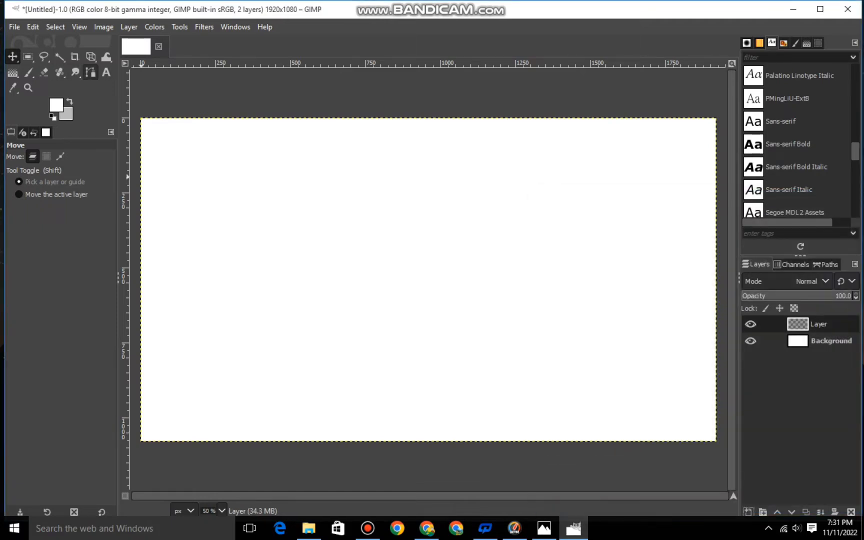
Draw a two-anchor path on the canvas with the Paths tool and bend its segment into a gentle S-curve.
click(90, 72)
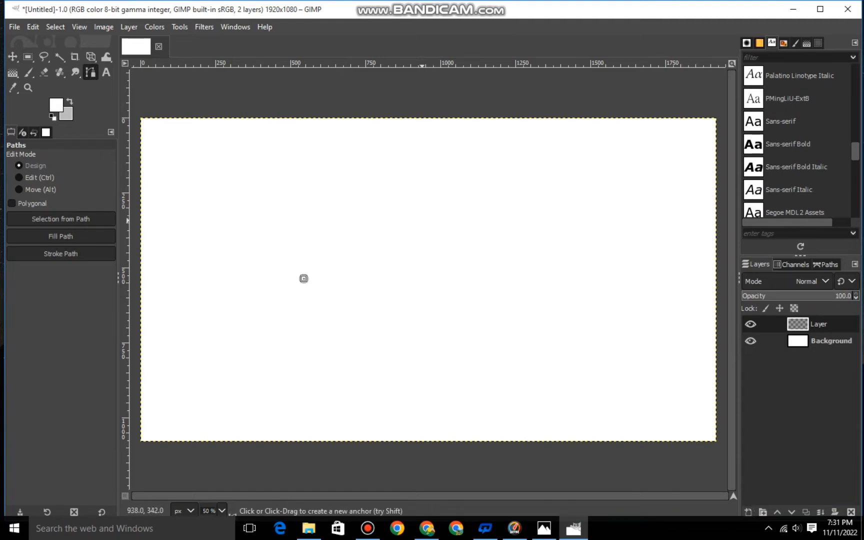
click(437, 216)
drag(335, 263, 334, 238)
drag(410, 217, 421, 269)
drag(298, 224, 310, 223)
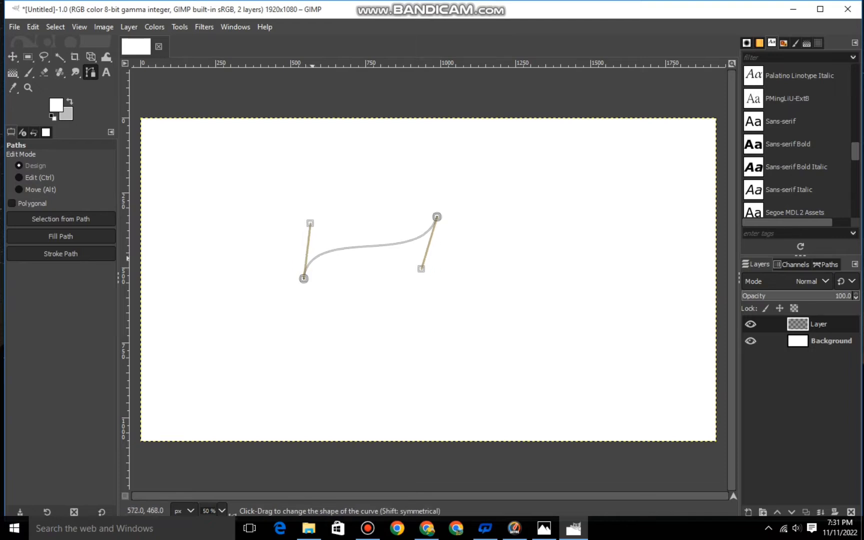
Add a second curve below the first, running between the same two ends to form a closed ribbon outline.
click(328, 290)
key(ctrl+z)
click(437, 217)
click(323, 290)
drag(323, 290, 304, 277)
drag(396, 237, 406, 271)
key(ctrl+z)
drag(315, 293, 400, 289)
click(303, 278)
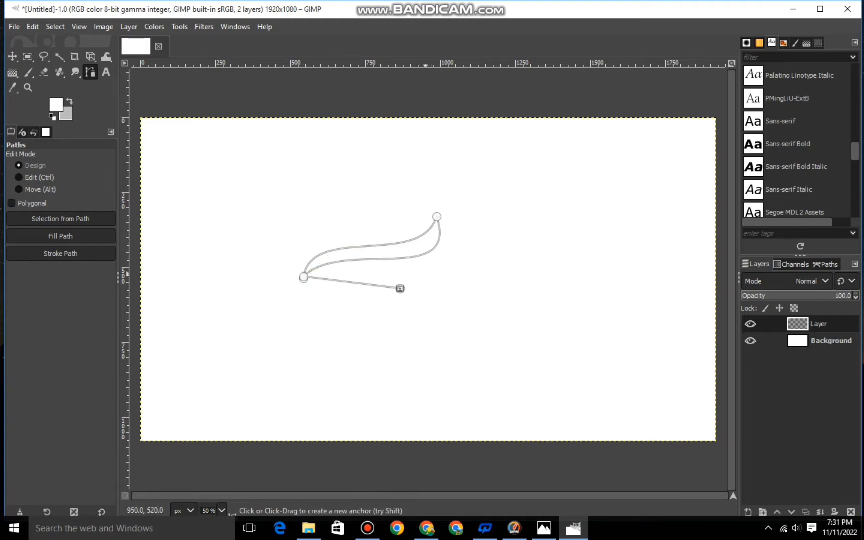
Reshape the ribbon's lower curve by adjusting the handles at the upper-right and lower-left anchors.
click(436, 217)
drag(459, 285, 451, 298)
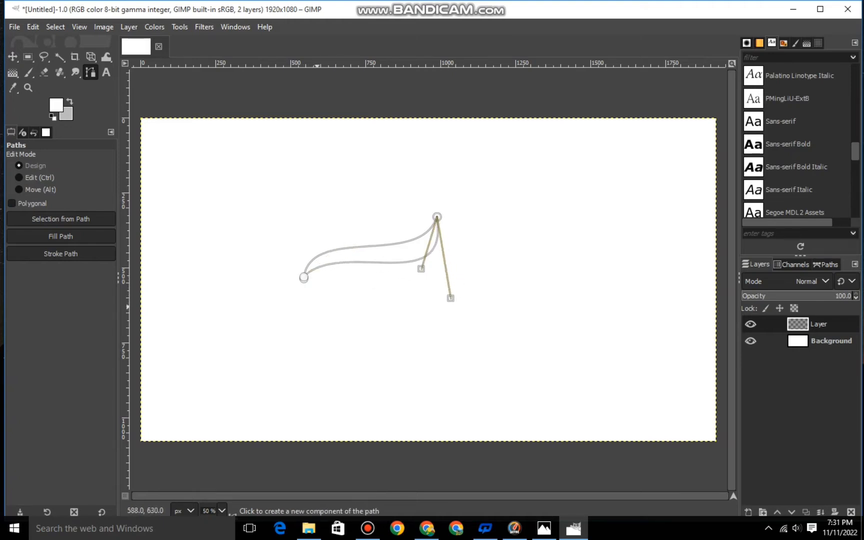
click(303, 278)
mouse_move(343, 239)
mouse_down()
mouse_move(334, 258)
mouse_move(392, 229)
mouse_move(356, 245)
mouse_up()
click(303, 277)
drag(303, 277, 304, 280)
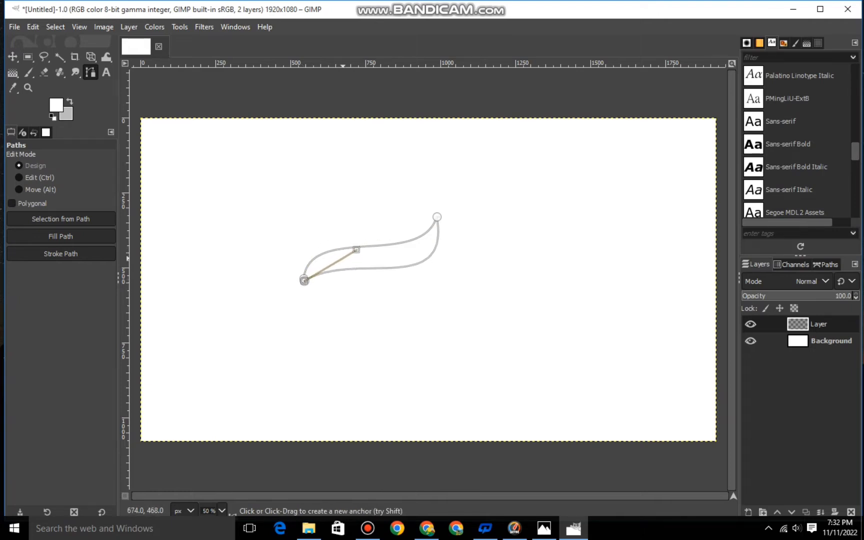
Refine both curves at the ribbon's lower-left end to even out its thickness, and turn the path into a selection.
drag(356, 249, 364, 309)
key(ctrl+z)
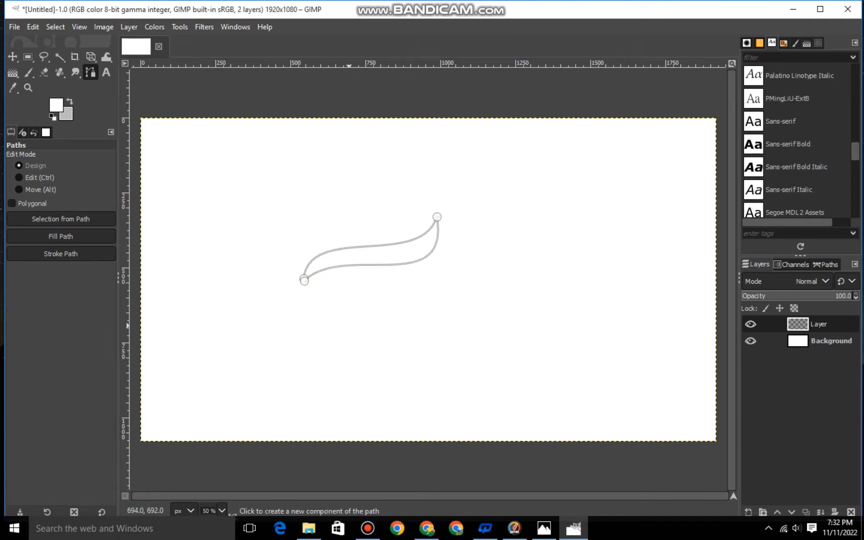
drag(303, 274, 305, 273)
drag(308, 222, 344, 236)
key(ctrl+z)
click(304, 281)
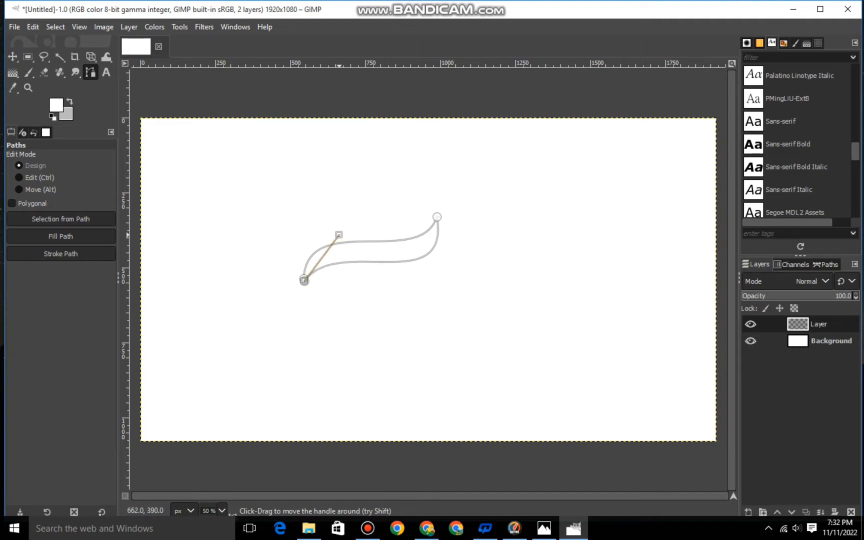
drag(343, 235, 366, 305)
key(ctrl+z)
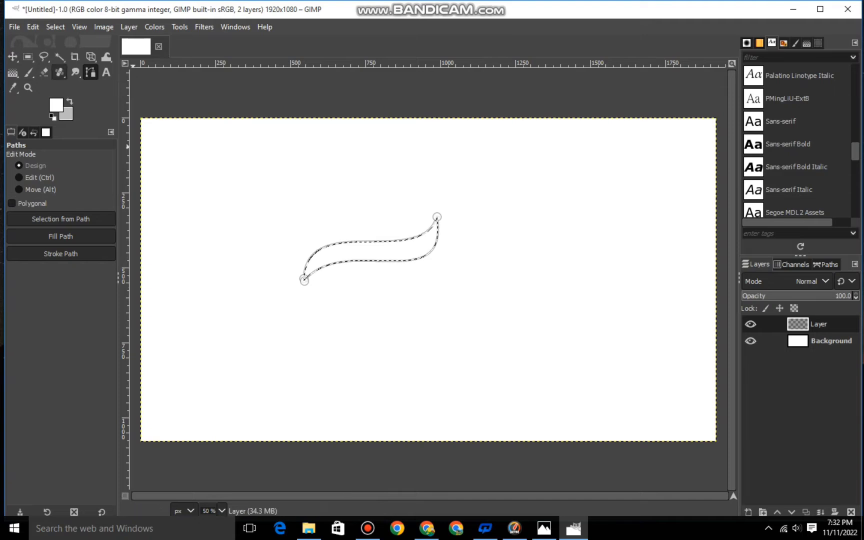
Activate the Gradient tool and set the foreground color to golden yellow.
click(13, 73)
click(56, 105)
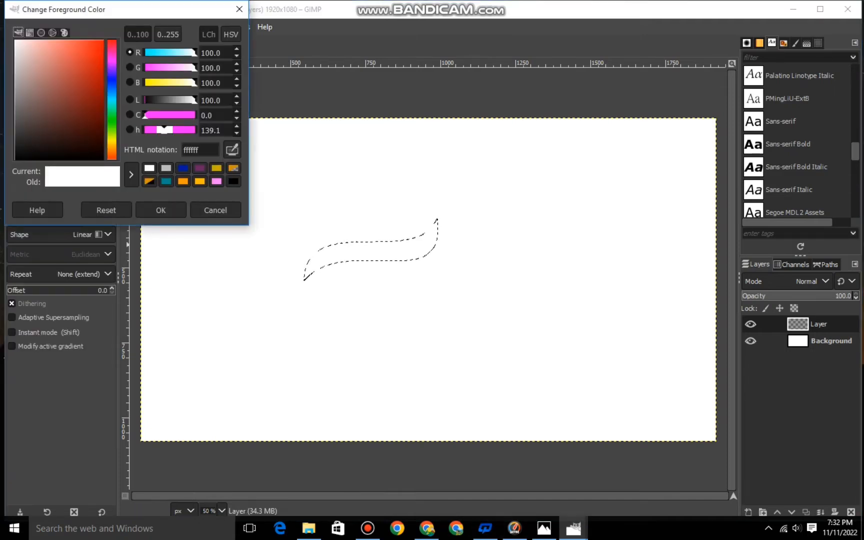
click(112, 118)
drag(83, 64, 103, 62)
click(161, 210)
click(56, 105)
click(111, 142)
click(161, 210)
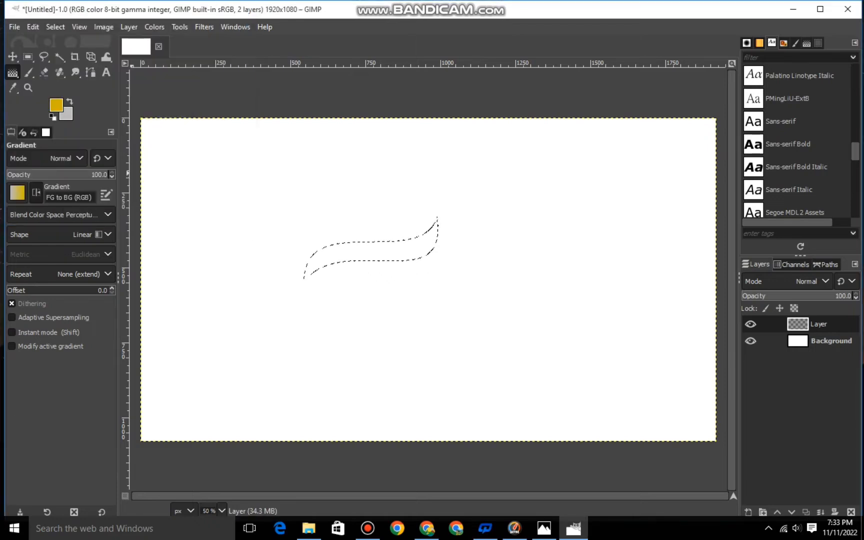
Set the background color to dark green for the gradient.
click(74, 118)
click(111, 129)
click(103, 108)
drag(102, 107, 103, 90)
click(160, 210)
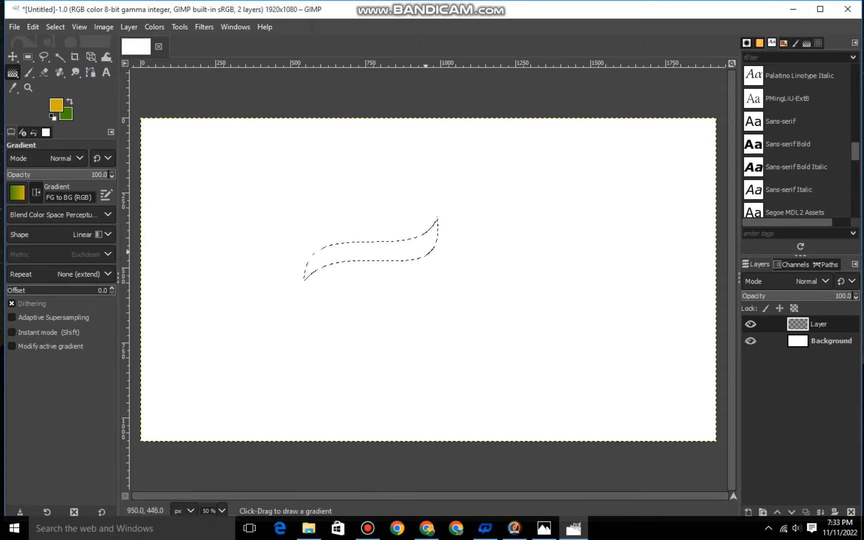
Fill the ribbon selection with a linear gradient from yellow at its left end to green at its right end, and deselect it.
drag(424, 239, 448, 230)
drag(336, 257, 321, 265)
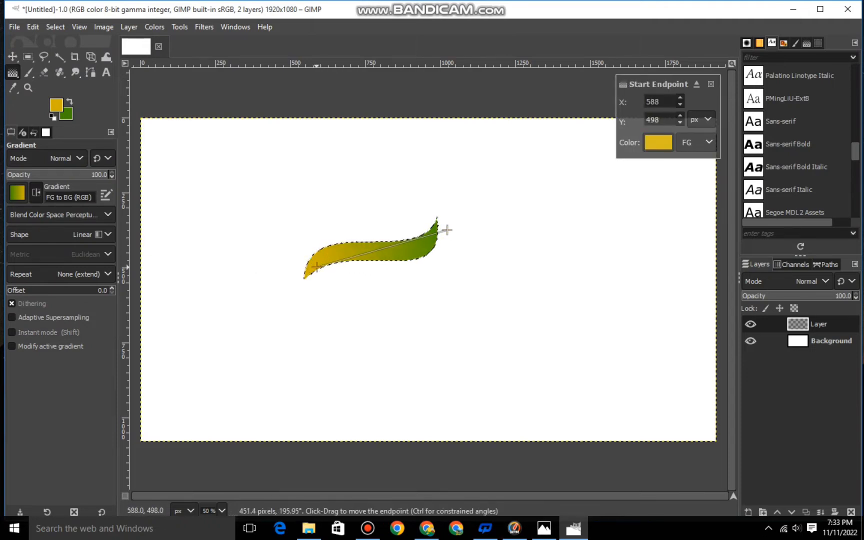
key(m)
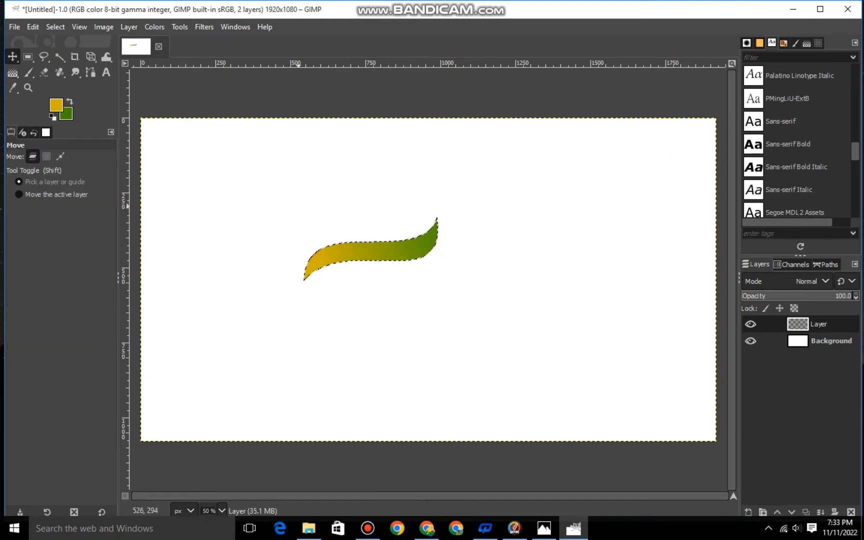
click(55, 27)
click(25, 60)
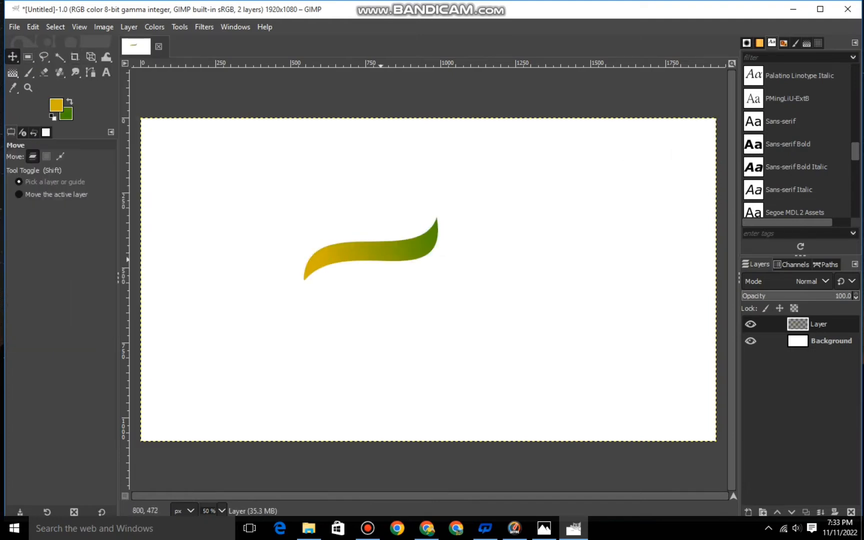
Select the gradient ribbon with Fuzzy Select, copy it and paste it as a new layer.
click(59, 56)
drag(400, 250, 371, 257)
right_click(371, 270)
mouse_move(380, 293)
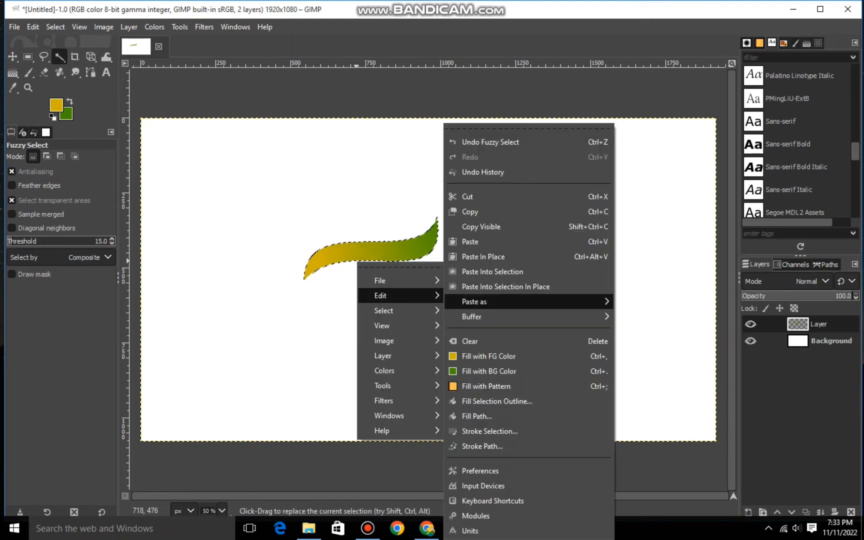
click(473, 210)
right_click(419, 257)
mouse_move(446, 291)
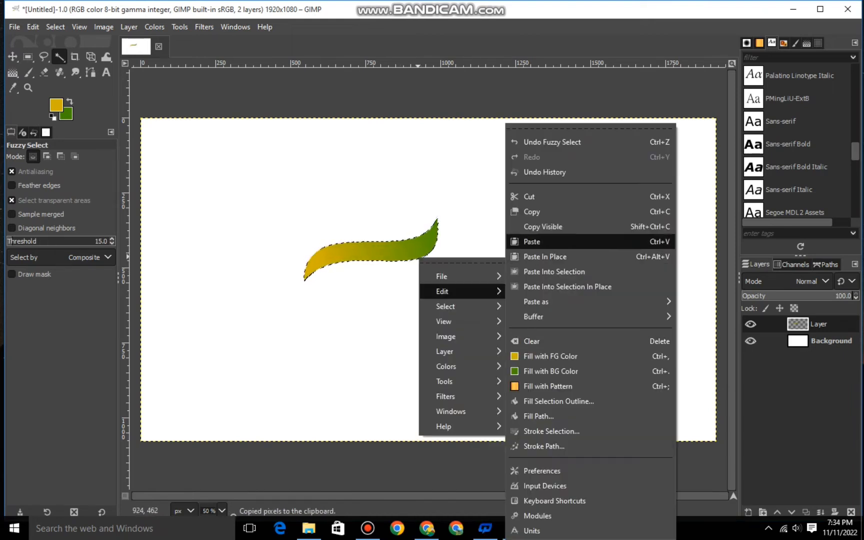
click(533, 242)
click(748, 512)
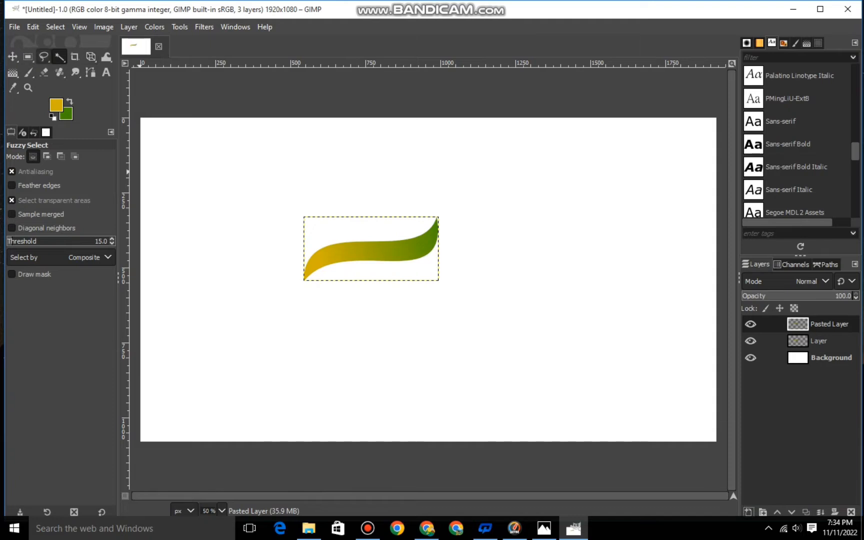
Shift the pasted ribbon slightly downward with the Perspective tool and apply the transform.
click(91, 56)
click(380, 250)
drag(380, 249, 377, 267)
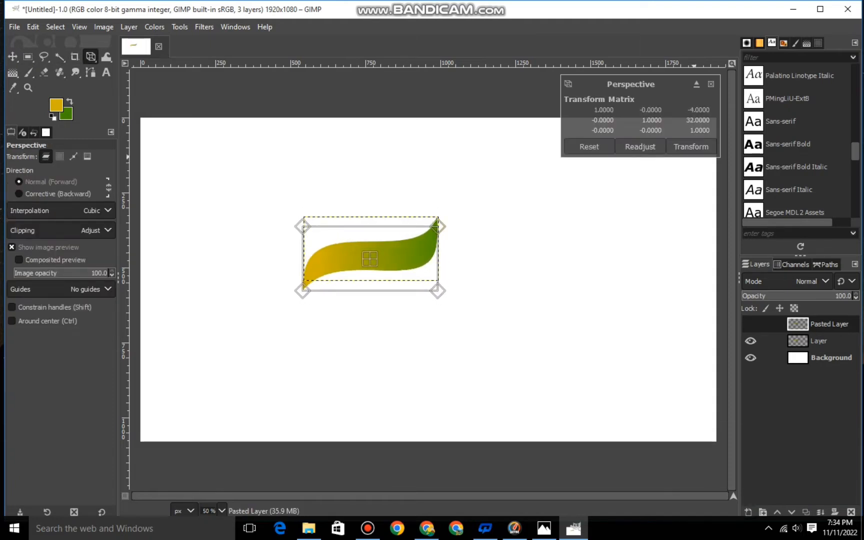
click(691, 146)
Nudge the pasted ribbon's upper-right corner slightly outward with another perspective transform.
click(803, 341)
click(803, 324)
click(419, 263)
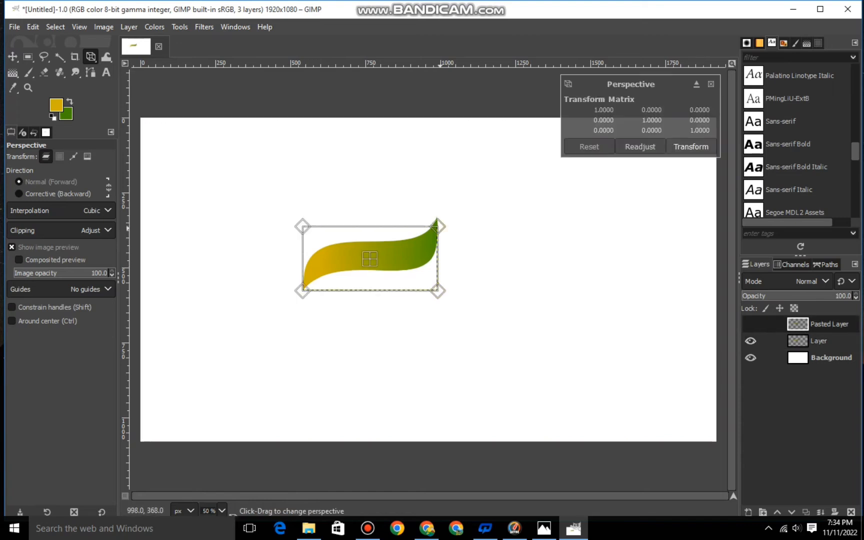
drag(437, 227, 439, 225)
click(691, 147)
Toggle the ribbon layers' visibility to compare the pasted copy with the original.
click(751, 341)
click(751, 324)
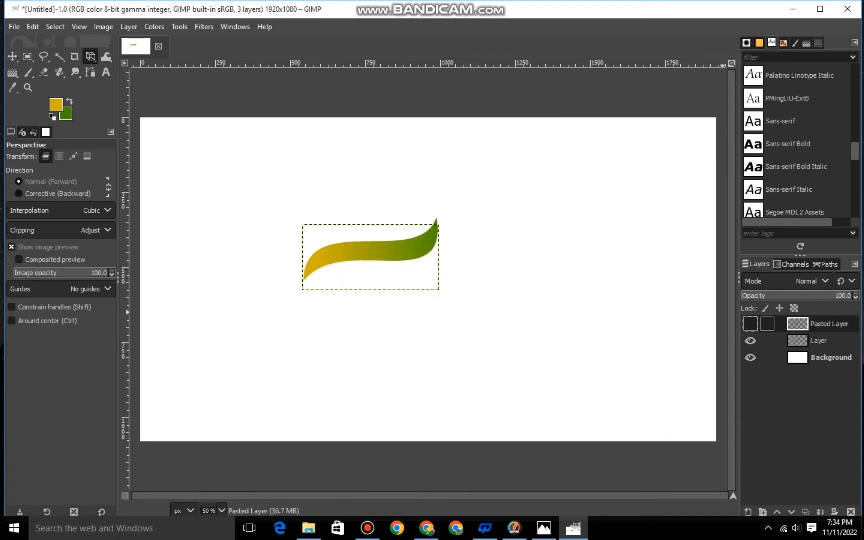
click(750, 324)
click(803, 341)
click(803, 325)
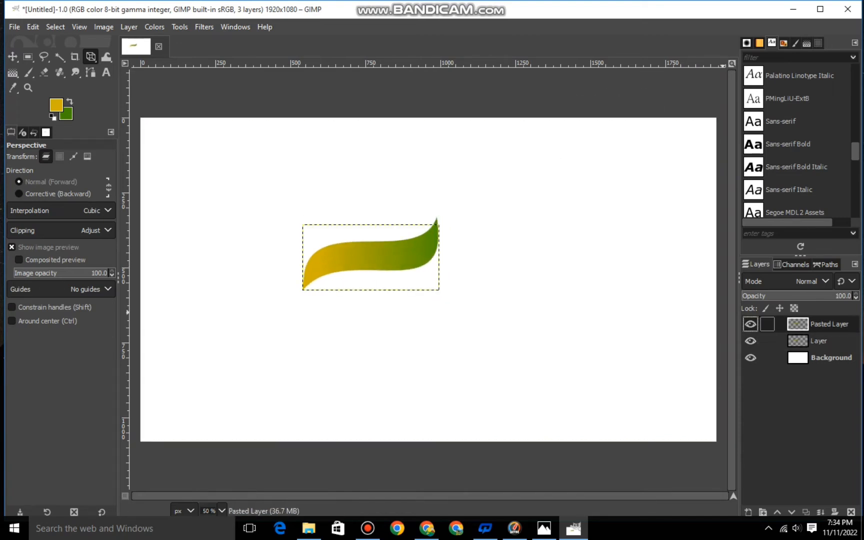
Fill the pasted ribbon with the reversed gradient, yellow at its right end to green at its left, and compare it with the original.
click(59, 56)
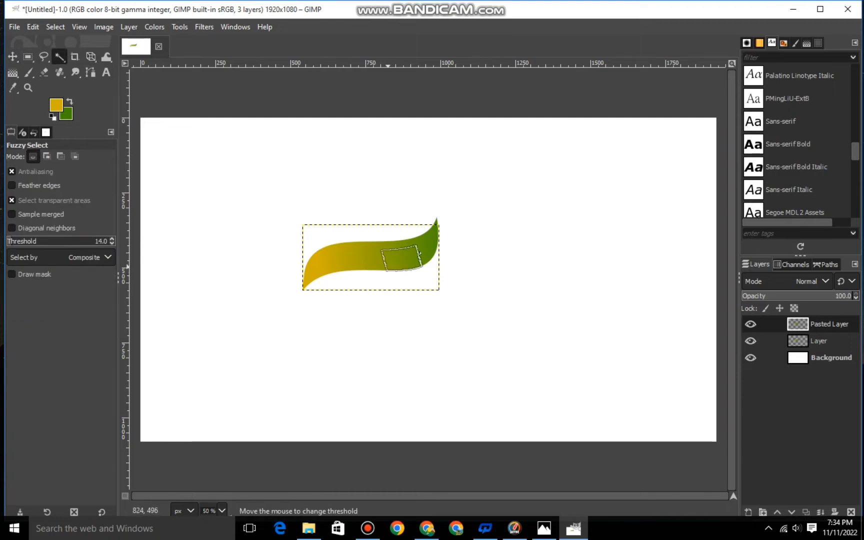
drag(388, 267, 389, 267)
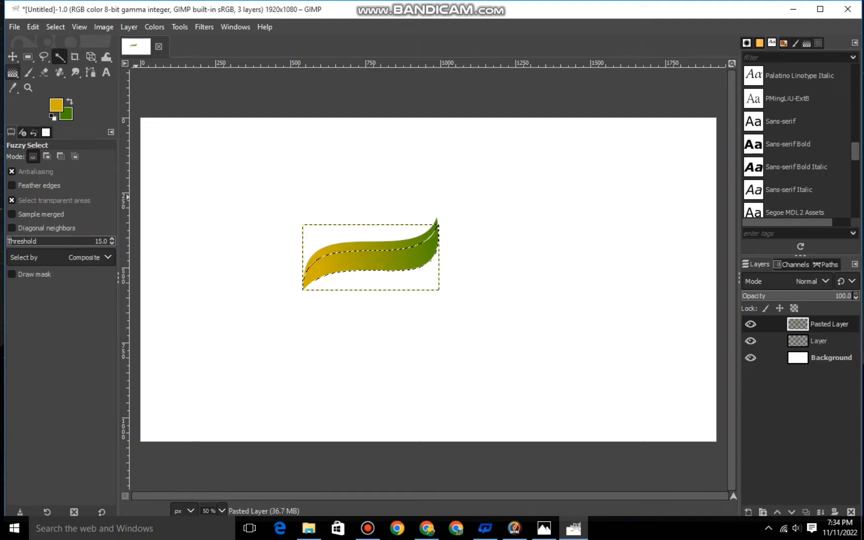
key(g)
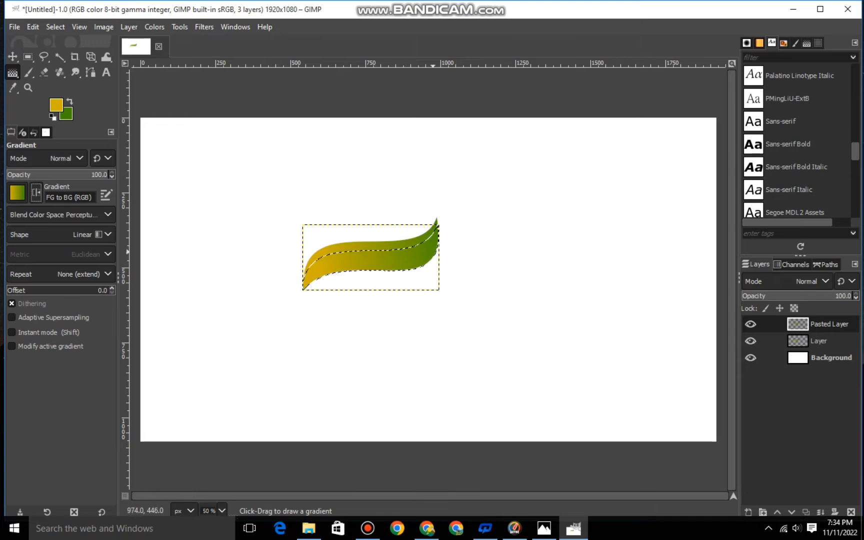
drag(429, 251, 302, 271)
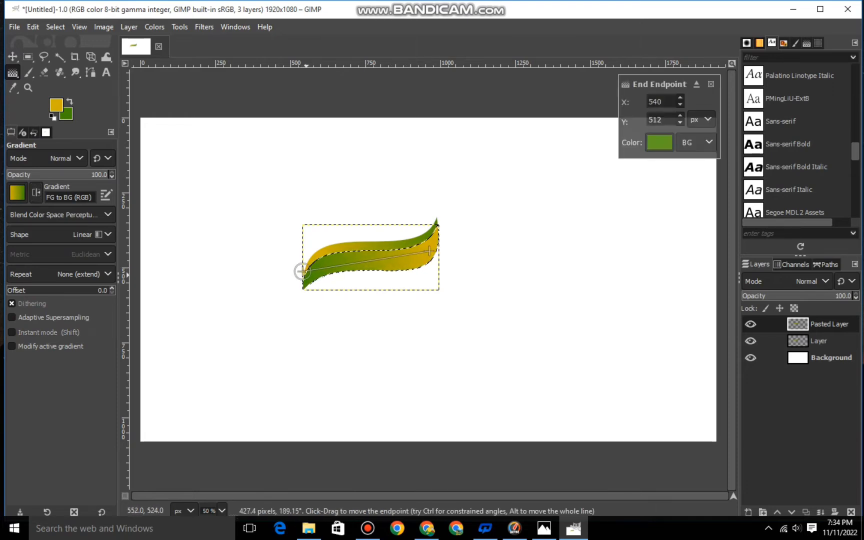
key(m)
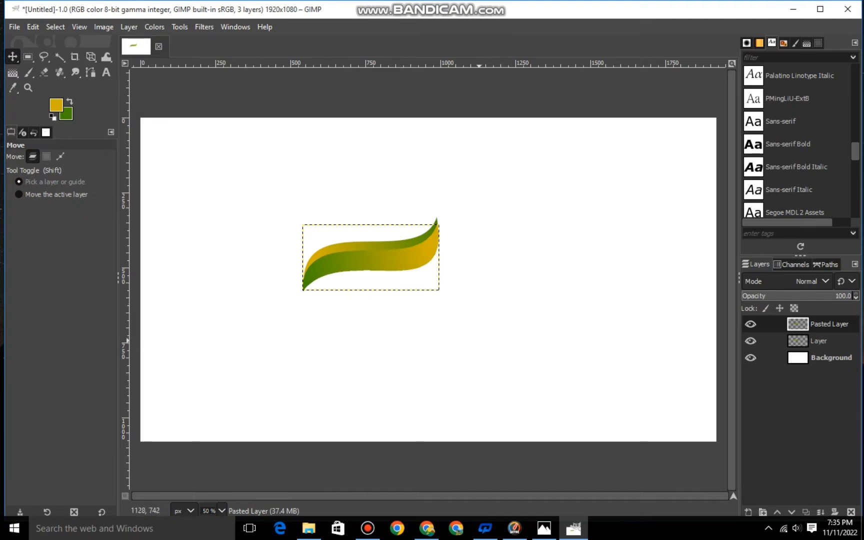
click(751, 324)
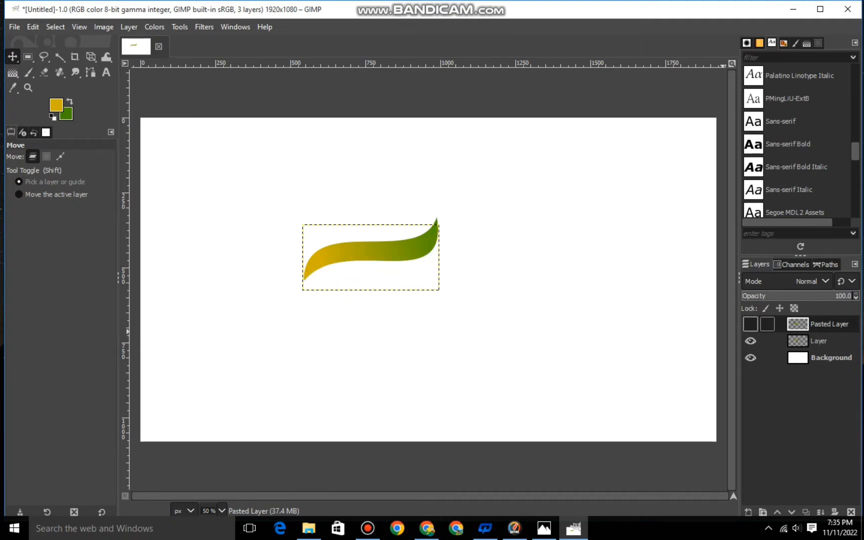
click(751, 324)
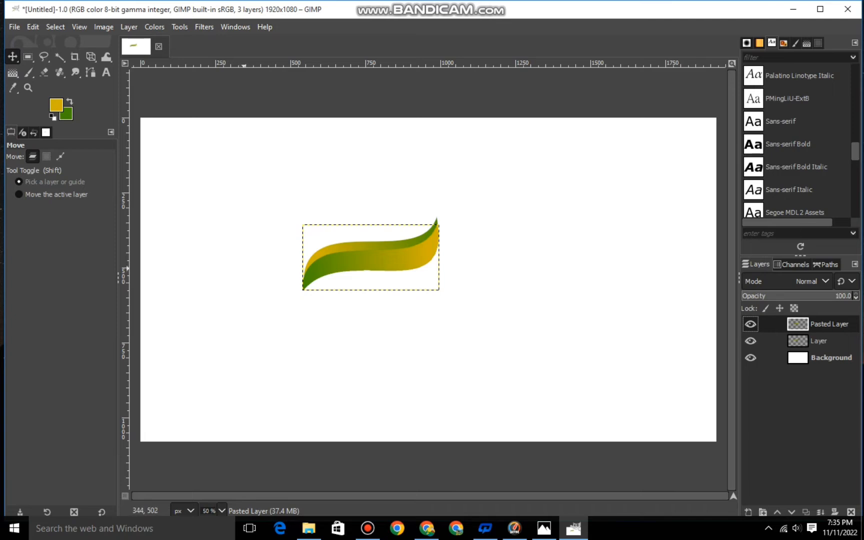
Shift the original ribbon layer up about 22 px with the Perspective tool, and correct its sideways position with a second small transform.
key(shift+p)
click(813, 341)
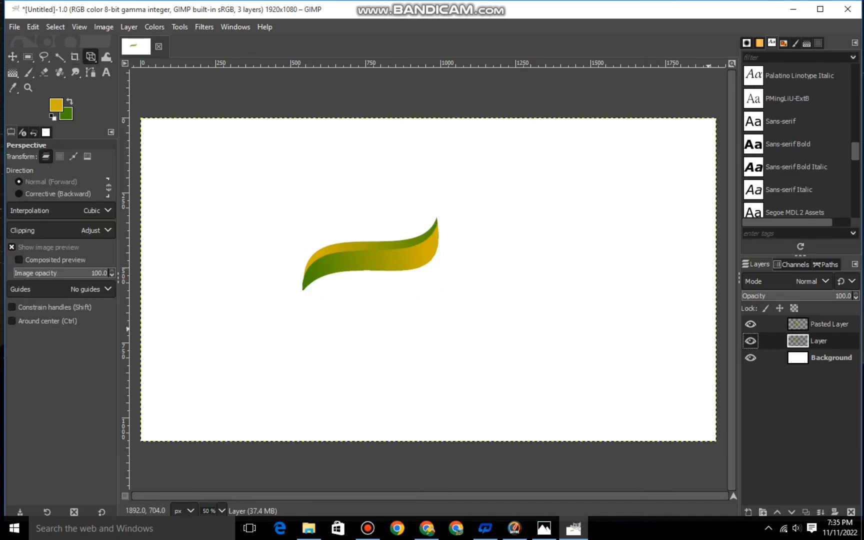
click(427, 279)
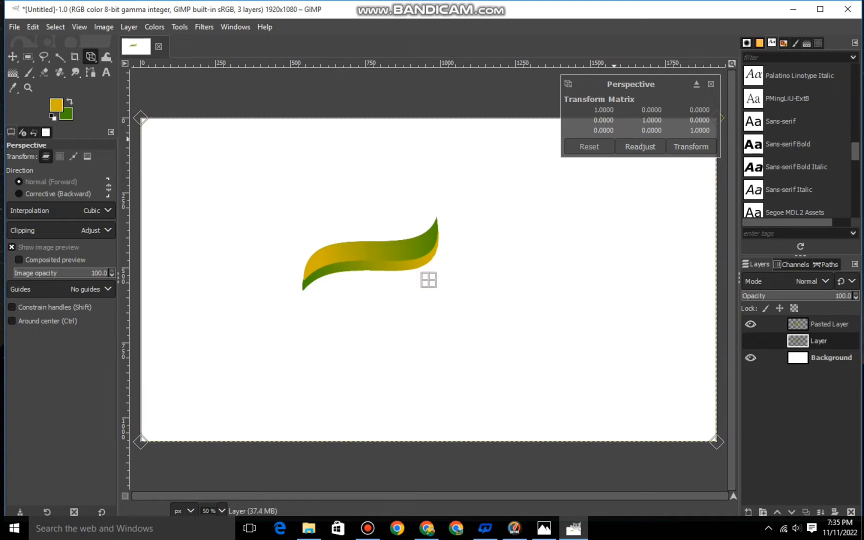
click(691, 147)
click(428, 280)
drag(425, 281, 430, 273)
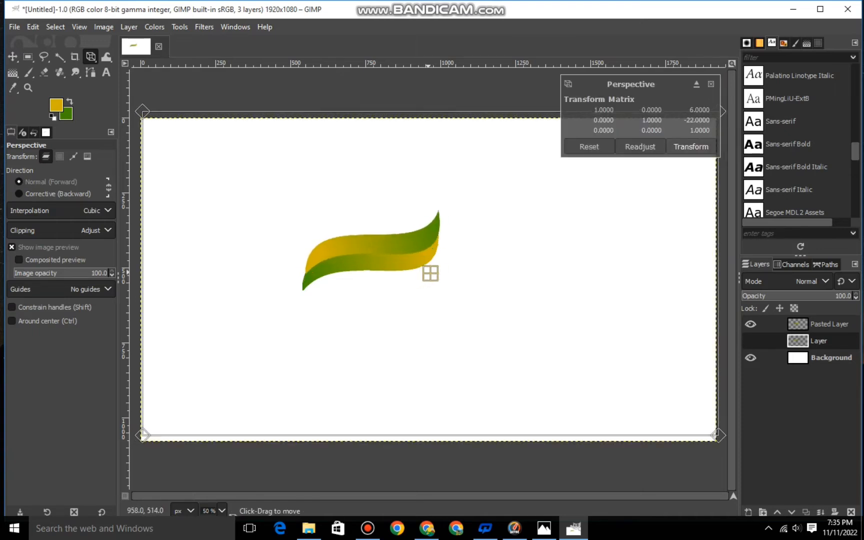
click(692, 146)
click(432, 285)
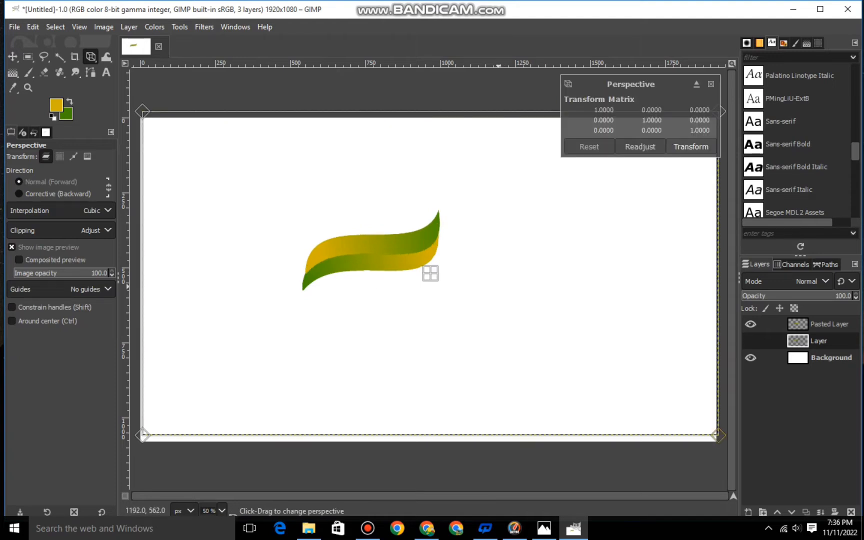
drag(432, 281, 431, 281)
click(677, 148)
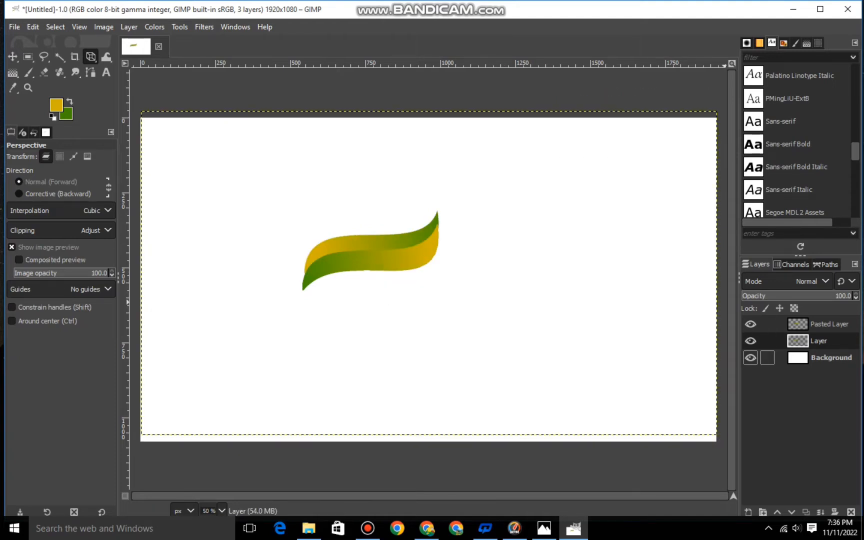
Nudge the original ribbon layer 4 px left and 2 px down, and pull its upper-left corner slightly inward with perspective transforms.
click(822, 324)
click(819, 341)
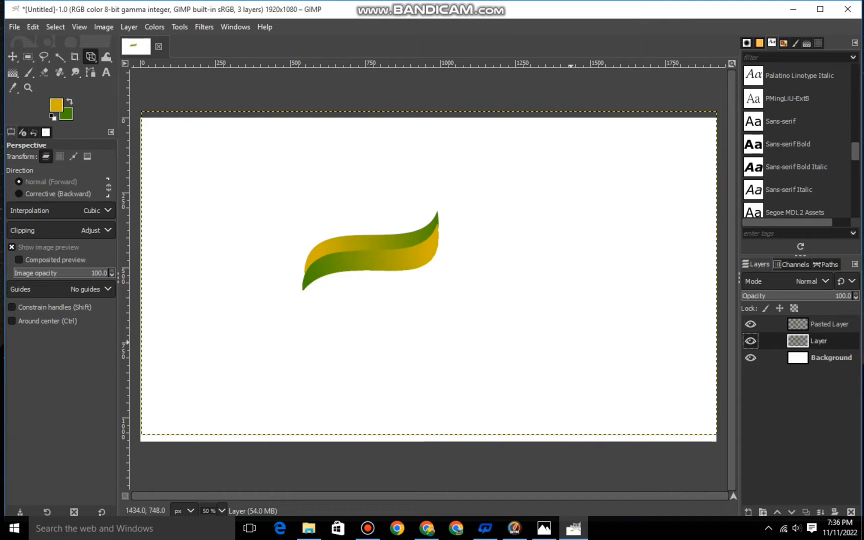
click(510, 297)
drag(432, 278, 429, 274)
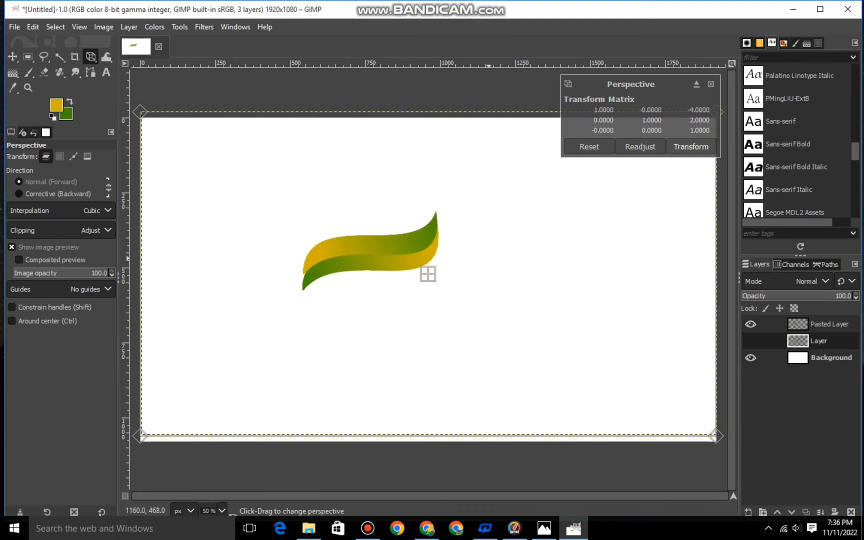
click(673, 148)
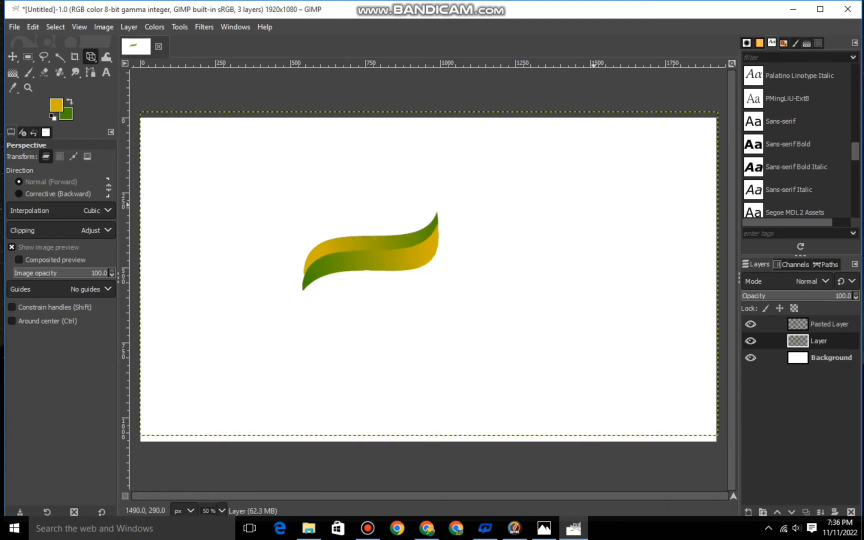
click(429, 273)
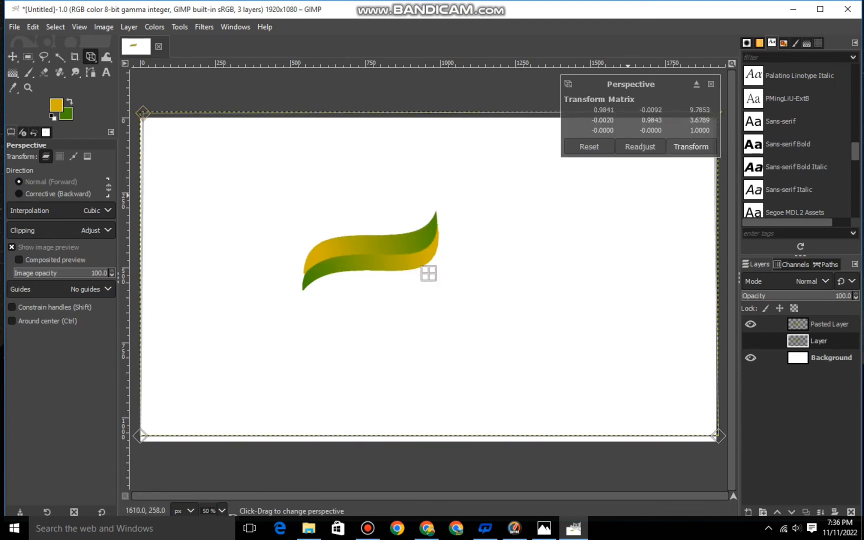
click(693, 146)
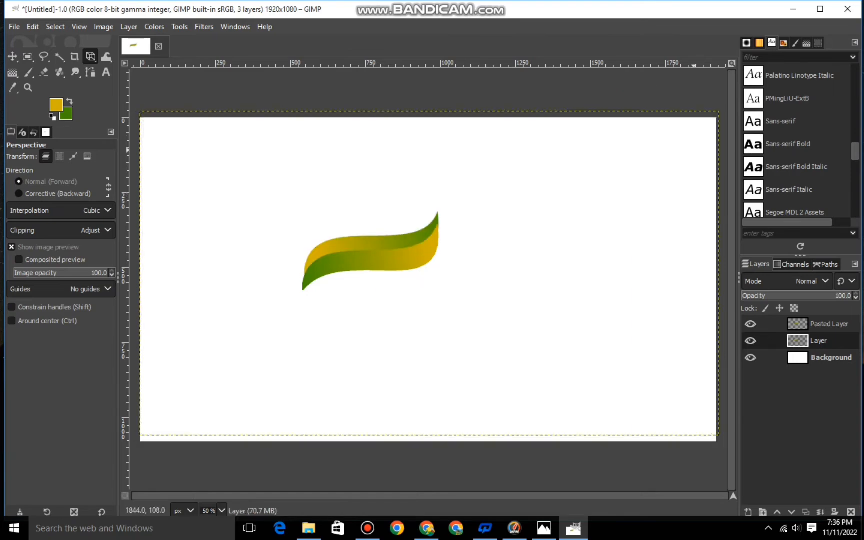
Add a new empty layer above the pasted ribbon layer.
click(828, 324)
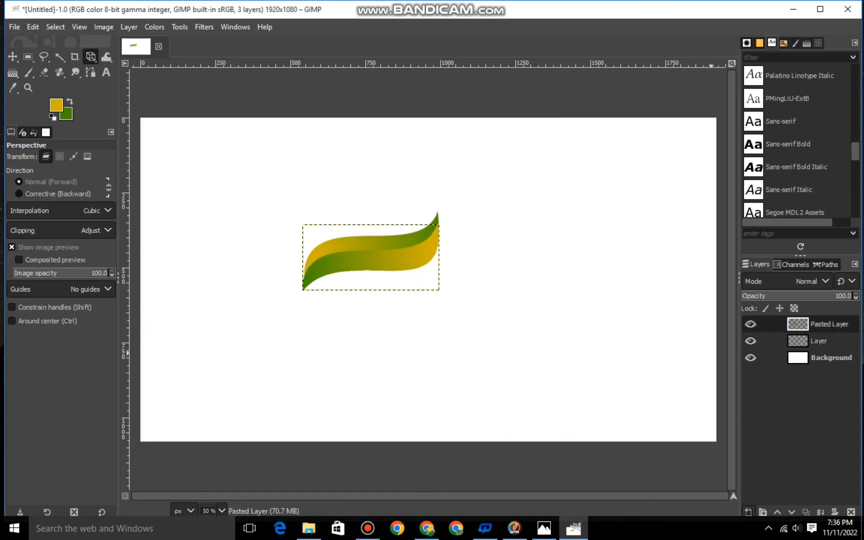
click(748, 512)
click(704, 483)
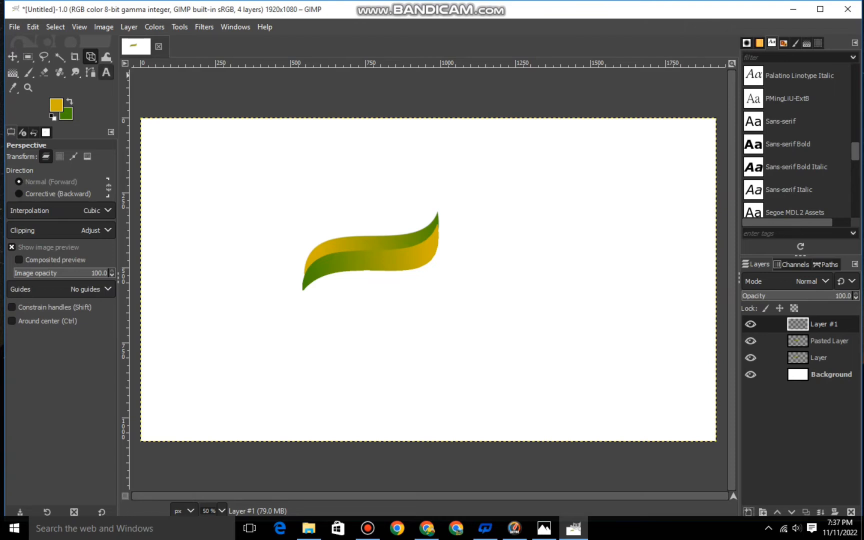
Draw a sagging path curve from the middle of the ribbon's lower edge to a point beyond its right end.
key(b)
click(379, 270)
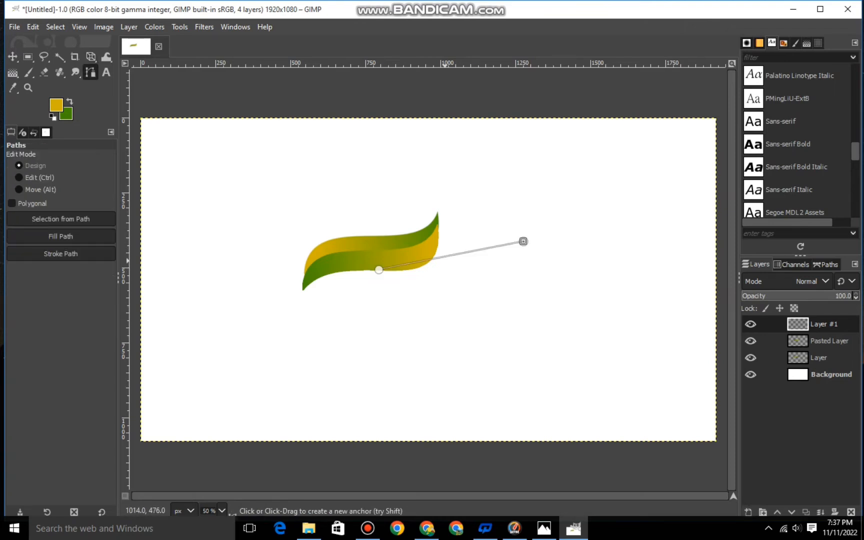
drag(444, 261, 445, 281)
drag(524, 265, 496, 278)
drag(380, 301, 494, 276)
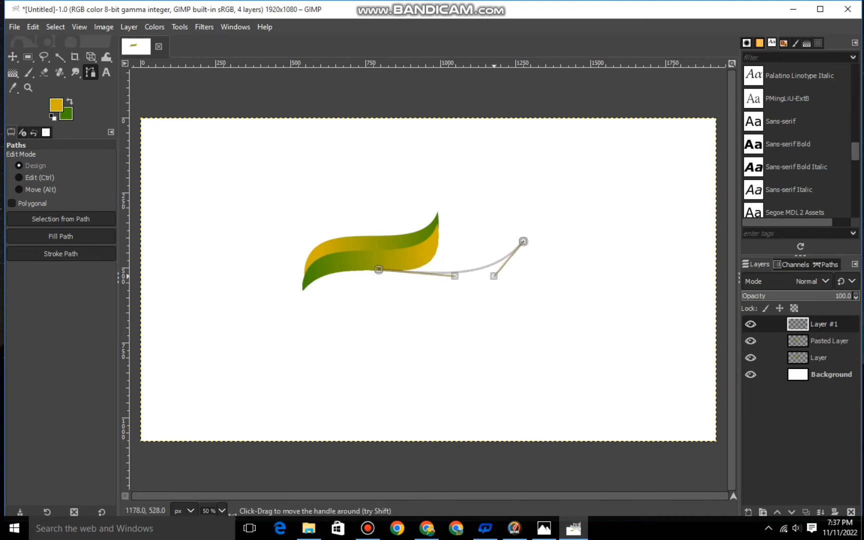
Extend the path from its right tip to the ribbon's lower-left tip and bow this segment downward to outline a crescent.
click(523, 241)
click(303, 289)
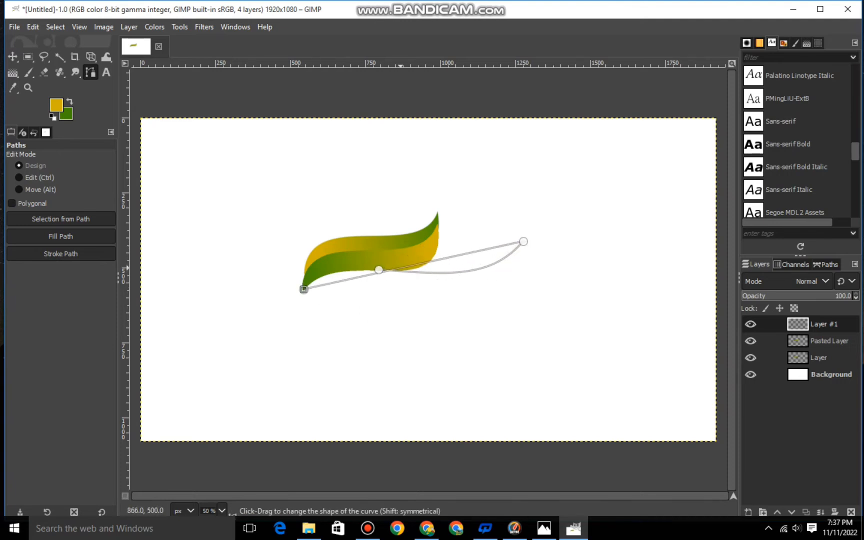
drag(402, 270, 417, 308)
drag(546, 281, 495, 306)
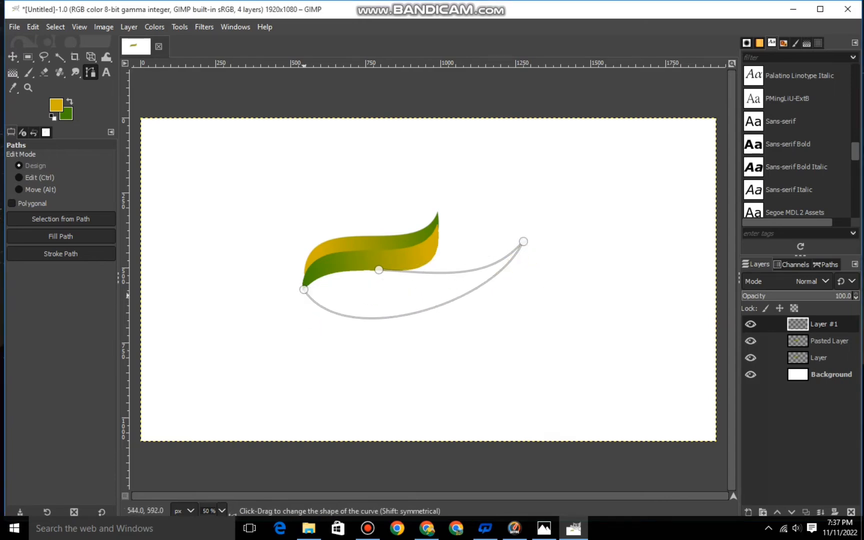
Reposition the crescent path's anchors along the ribbon's lower edge, lower its right tip slightly and make the lower curve shallower.
drag(304, 289, 318, 282)
click(523, 241)
drag(495, 306, 487, 321)
key(ctrl+z)
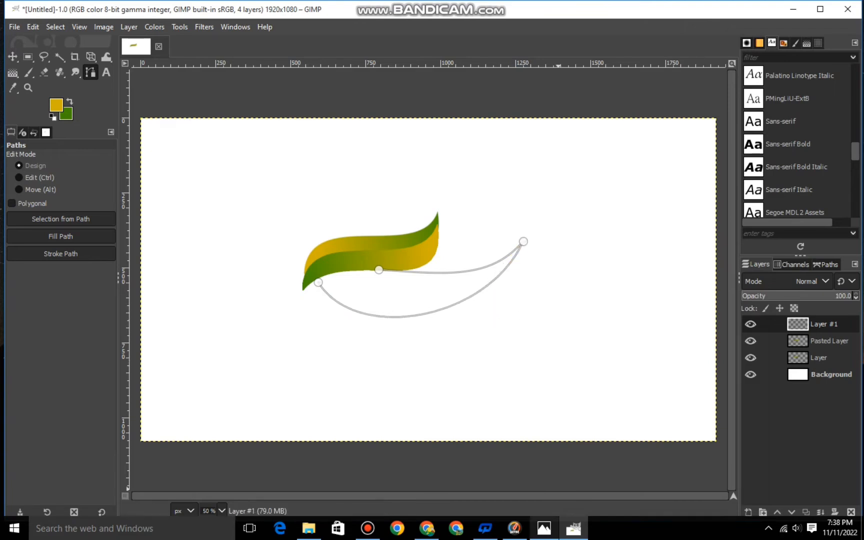
drag(378, 269, 357, 271)
drag(522, 245, 520, 258)
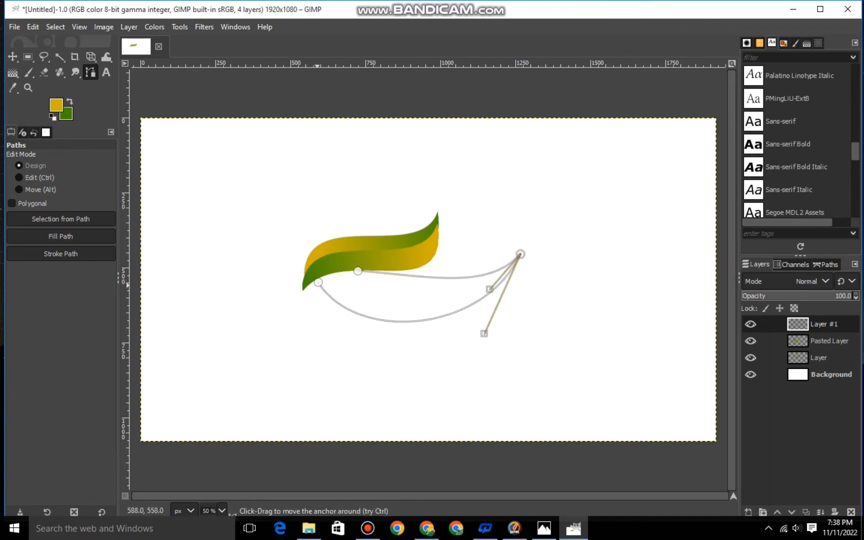
drag(317, 283, 322, 279)
drag(360, 340, 357, 316)
Reshape the crescent's upper curve by adjusting its handles and moving its starting anchor slightly right along the ribbon's edge.
click(520, 254)
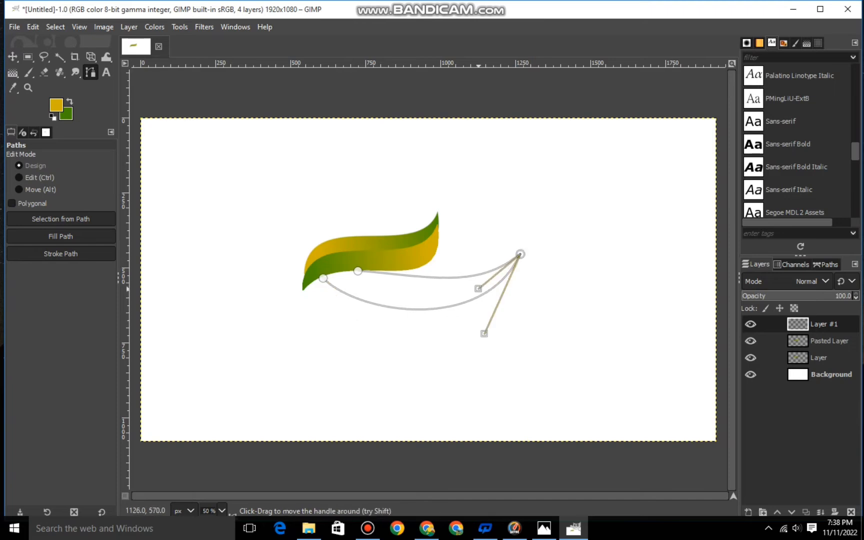
drag(521, 254, 460, 285)
click(540, 315)
key(ctrl+z)
drag(359, 272, 371, 269)
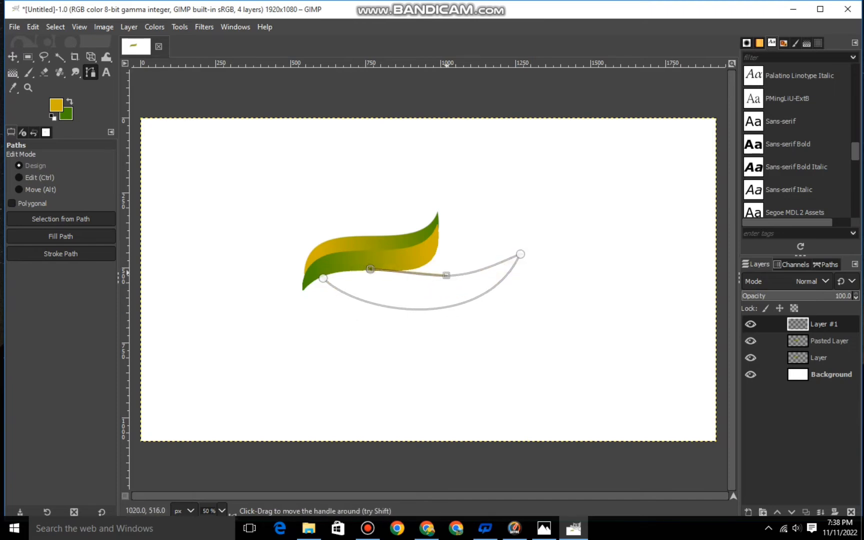
drag(449, 275, 431, 289)
click(559, 452)
Raise the crescent path's right tip and adjust its handles so that both curves taper smoothly into it.
drag(520, 254, 519, 238)
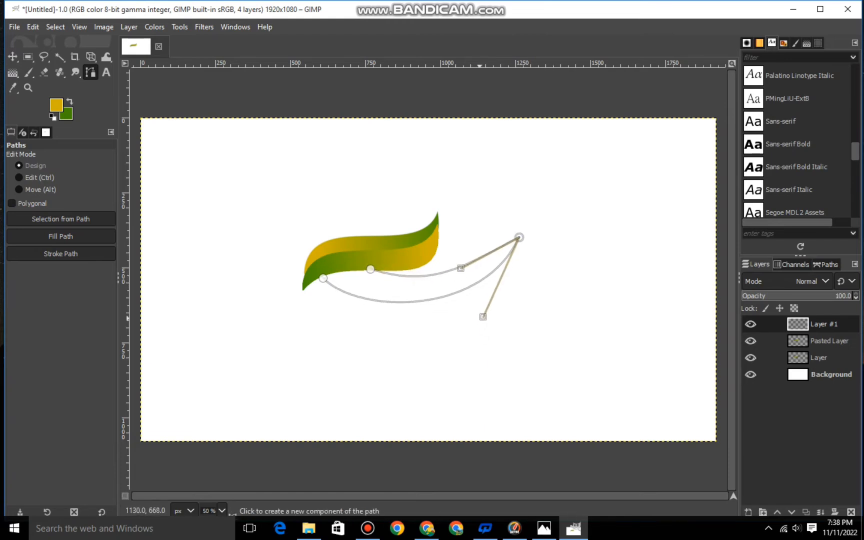
drag(483, 316, 454, 340)
drag(461, 268, 458, 277)
click(499, 273)
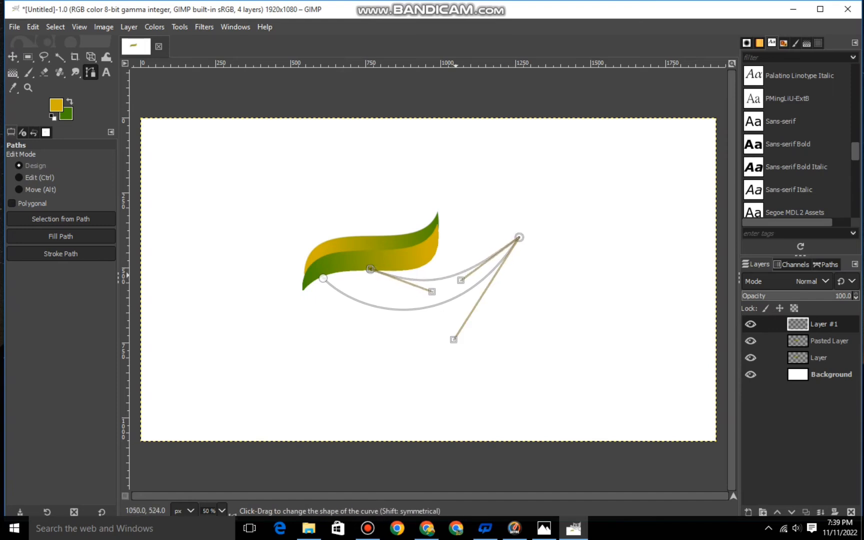
drag(454, 339, 443, 336)
click(443, 336)
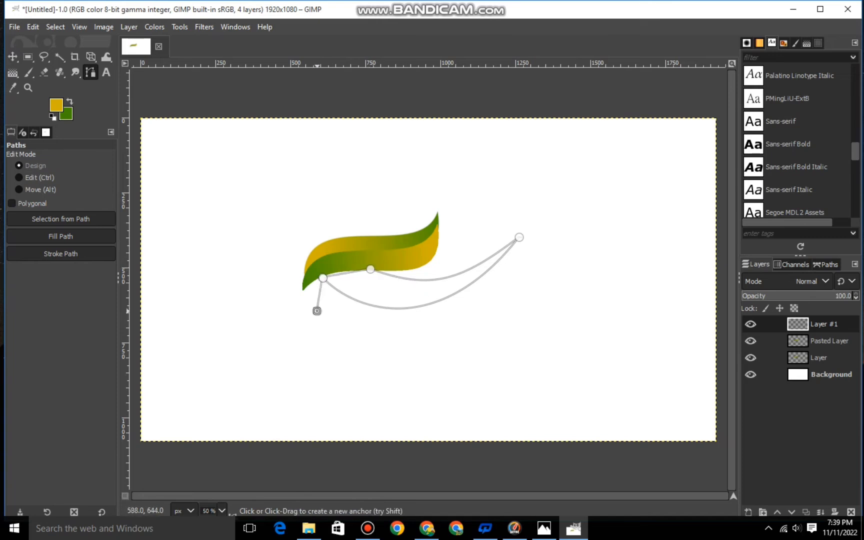
Create a selection from the closed crescent path, with its right tip drawn inward and its upper starting anchor moved further left.
key(shift+v)
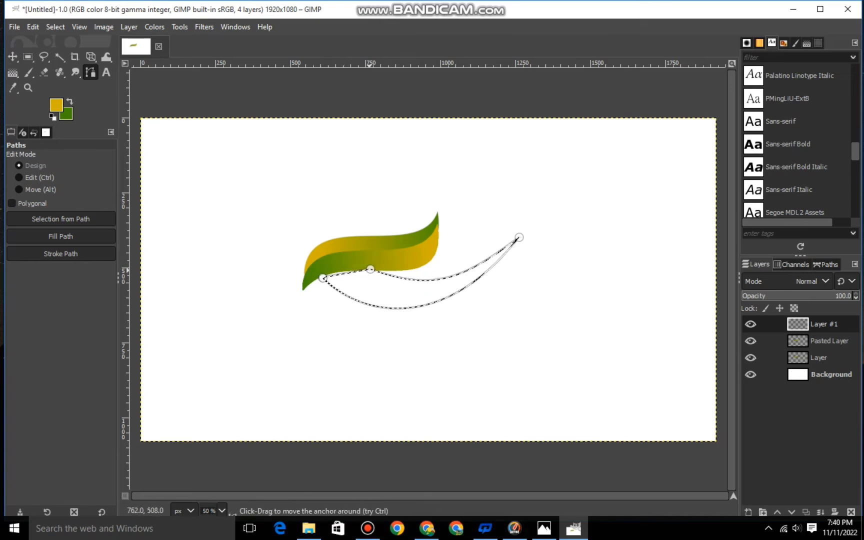
drag(519, 237, 509, 245)
drag(432, 343, 430, 327)
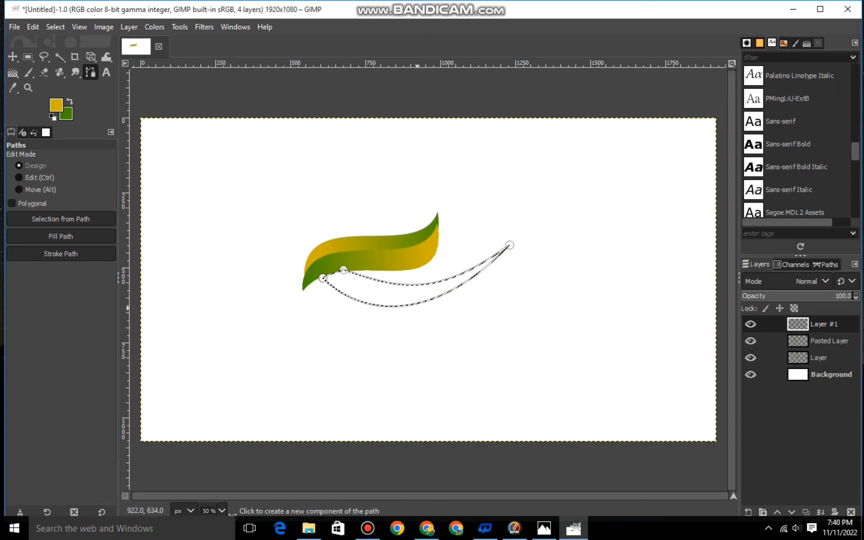
Set the foreground color to a bright blue and the background color to a slightly deeper blue.
click(56, 105)
drag(111, 92, 111, 88)
click(163, 210)
click(102, 59)
click(161, 210)
click(65, 112)
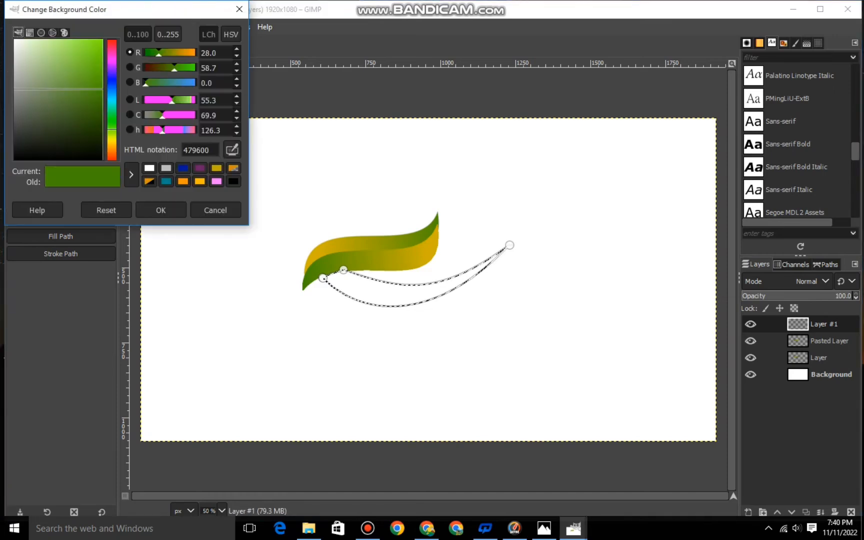
click(111, 88)
click(103, 62)
click(161, 210)
Fill the crescent selection with a linear foreground-to-background gradient, lighter blue toward its right tip, brightening the foreground blue.
key(g)
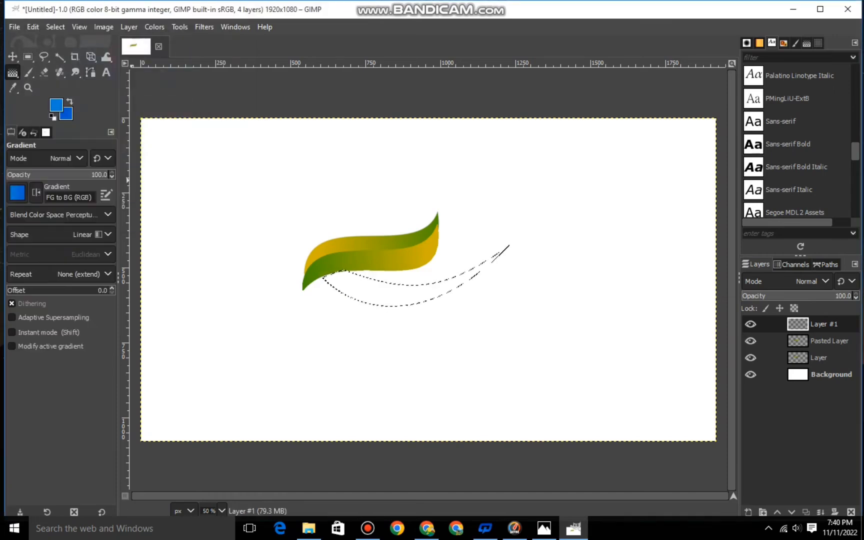
drag(515, 255, 483, 277)
click(56, 105)
drag(92, 47, 103, 40)
click(162, 210)
drag(324, 288, 296, 293)
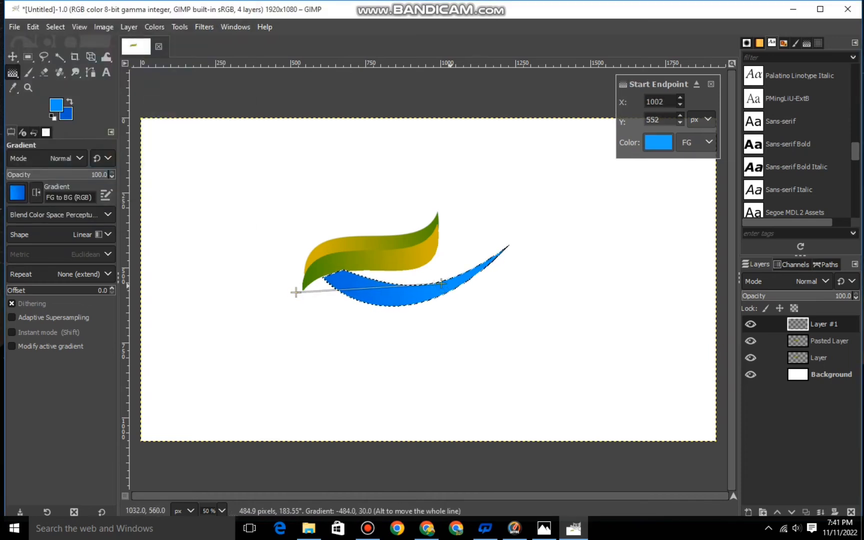
Select the blue crescent with Fuzzy Select, then copy it and paste it as a separate layer.
key(m)
key(u)
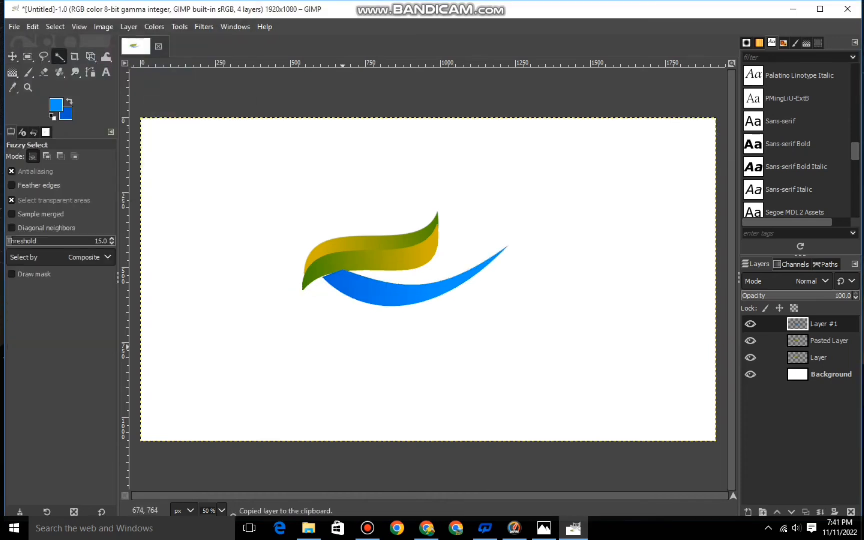
drag(392, 305, 467, 300)
right_click(431, 297)
mouse_move(463, 331)
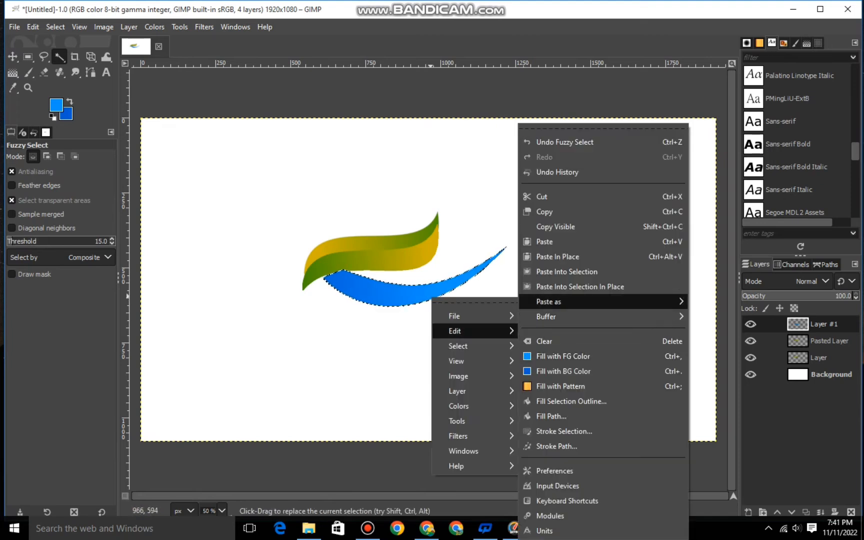
click(545, 211)
right_click(431, 297)
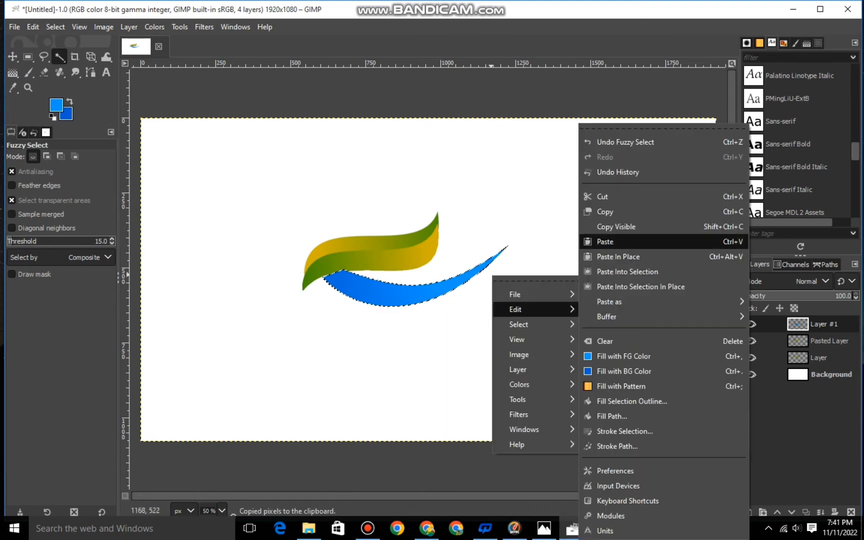
click(545, 242)
click(748, 512)
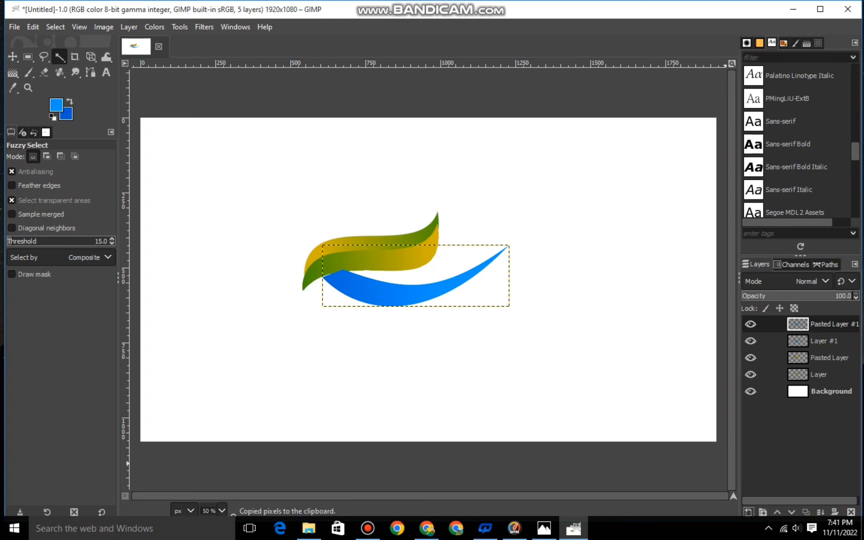
Shift the pasted crescent 34 px right and 38 px up with the Perspective tool, and nudge it slightly further with another transform.
click(90, 56)
mouse_move(420, 278)
mouse_down()
mouse_move(435, 268)
mouse_move(428, 267)
mouse_up()
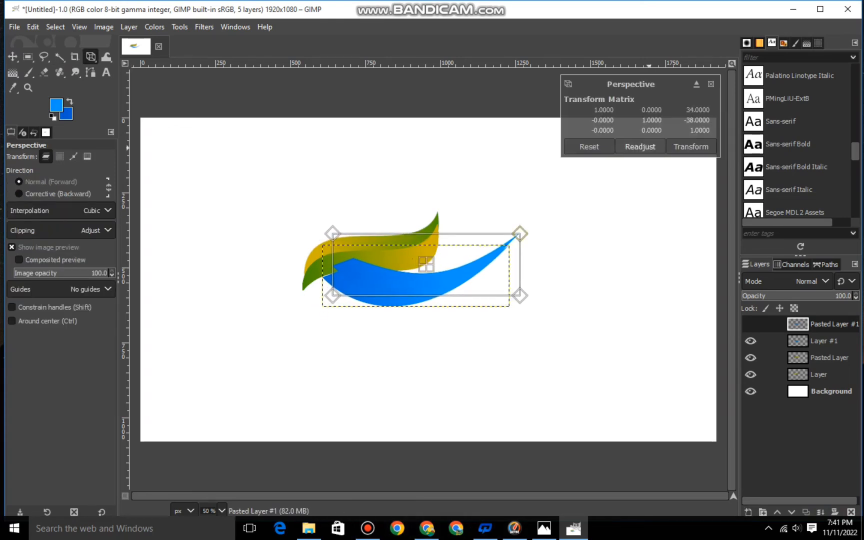
click(691, 147)
click(430, 265)
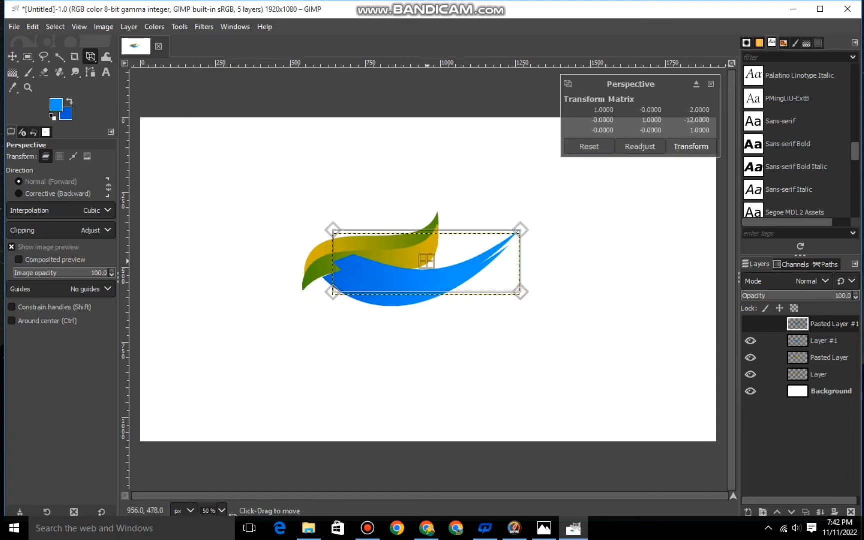
click(691, 146)
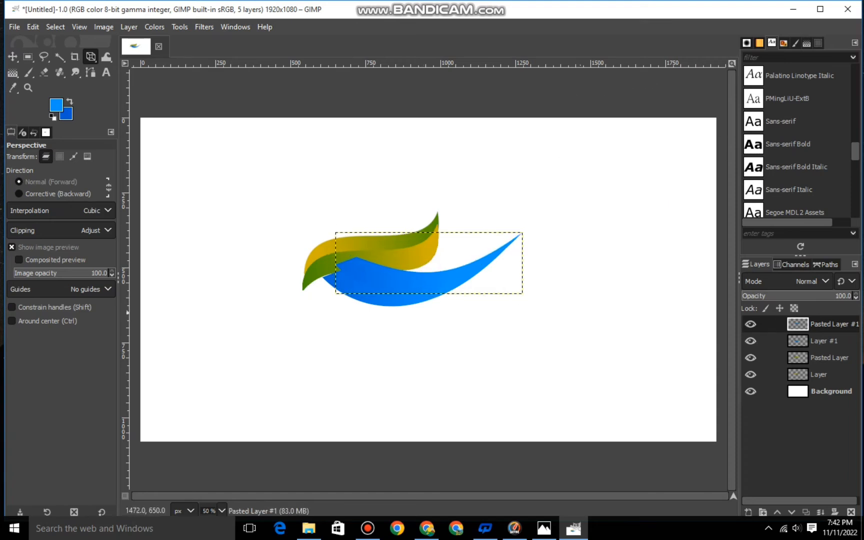
Select the pasted crescent with Fuzzy Select, fill it with a linear foreground-to-background gradient darkening toward its right tip, and clear the selection.
click(60, 57)
click(408, 280)
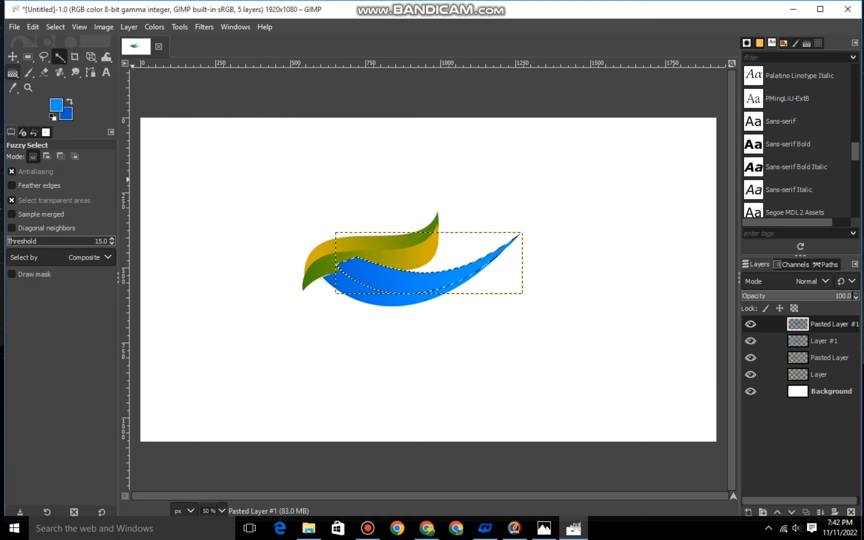
key(g)
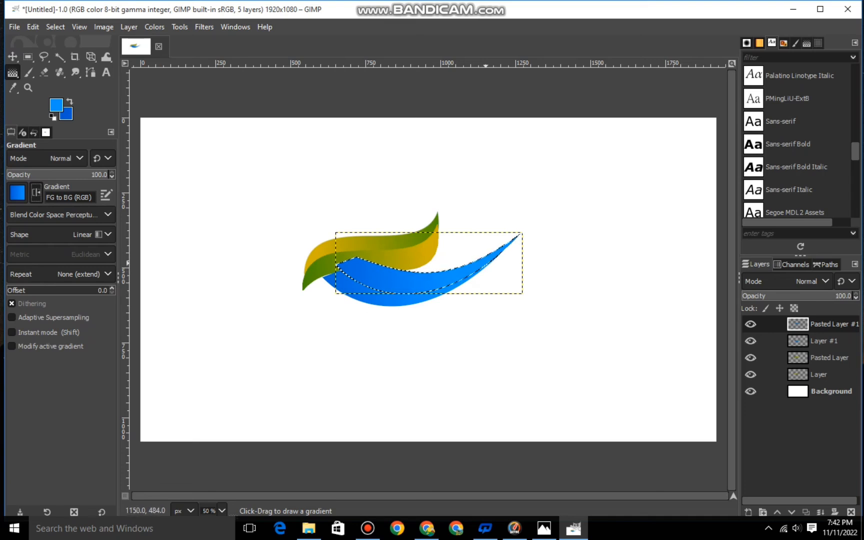
drag(487, 263, 384, 283)
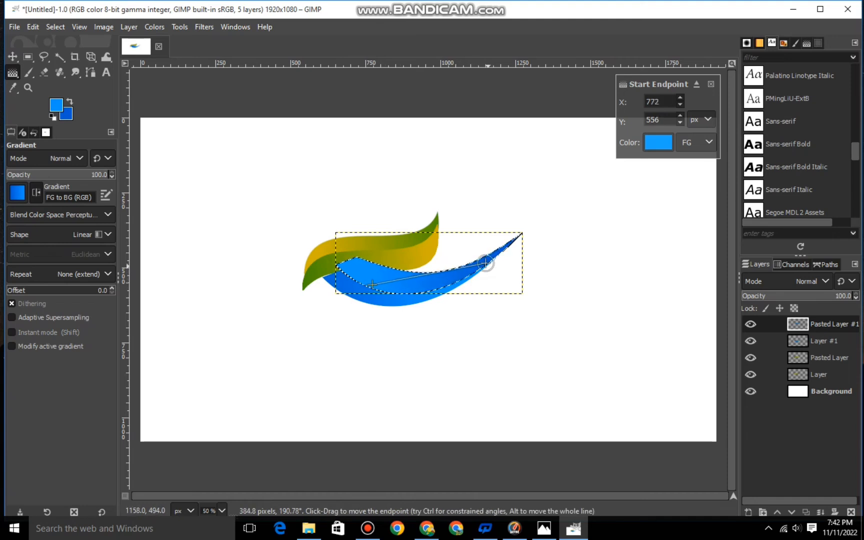
drag(484, 262, 491, 261)
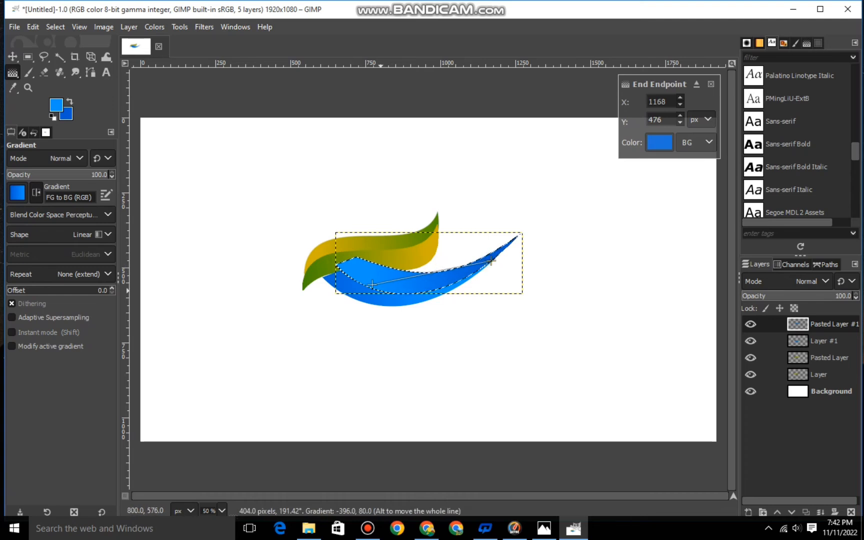
drag(372, 285, 357, 292)
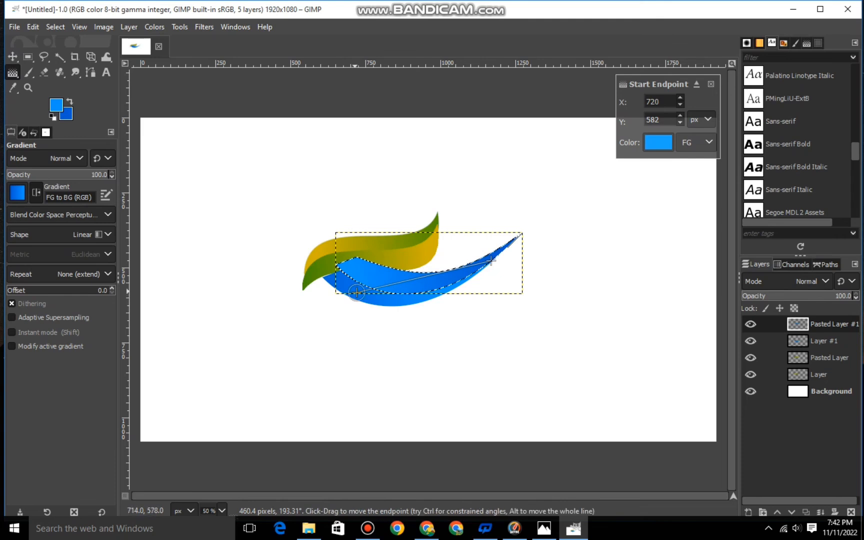
drag(357, 292, 341, 274)
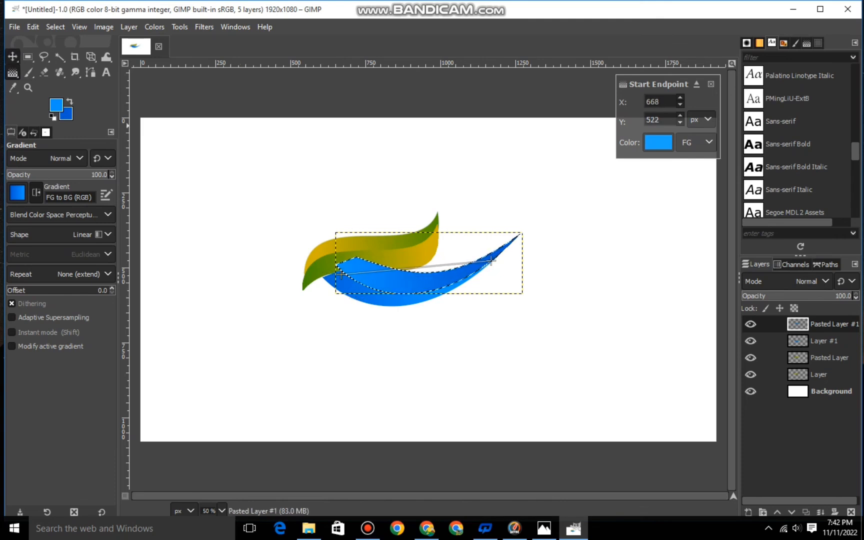
key(m)
click(55, 26)
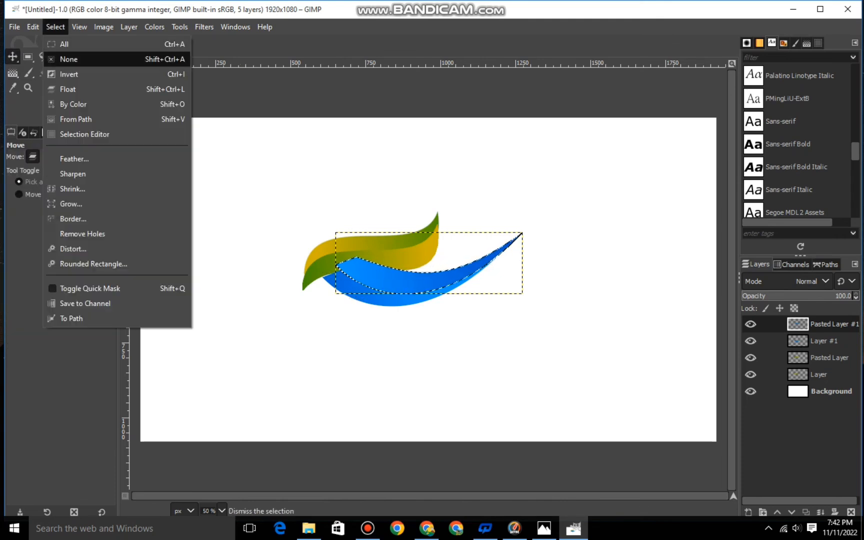
click(68, 59)
Merge the pasted crescent down into Layer #1, and merge the pasted ribbon down into the original ribbon layer.
click(820, 341)
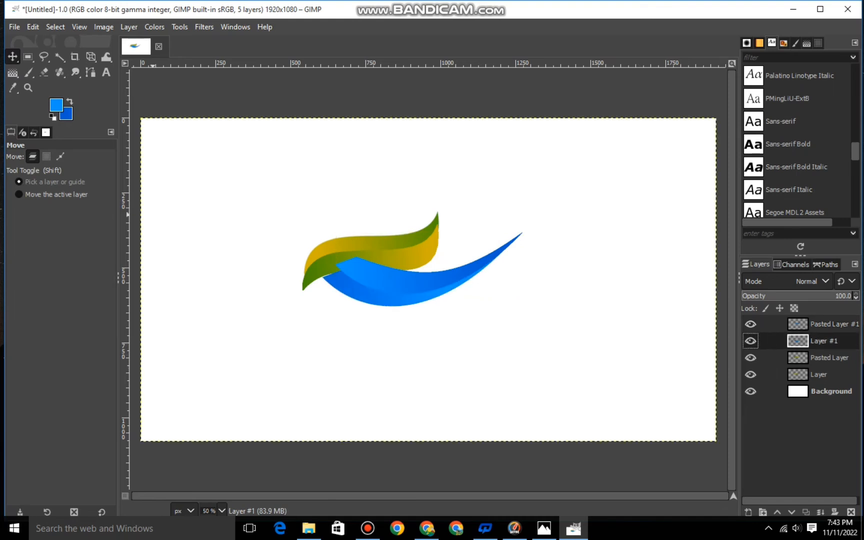
click(820, 324)
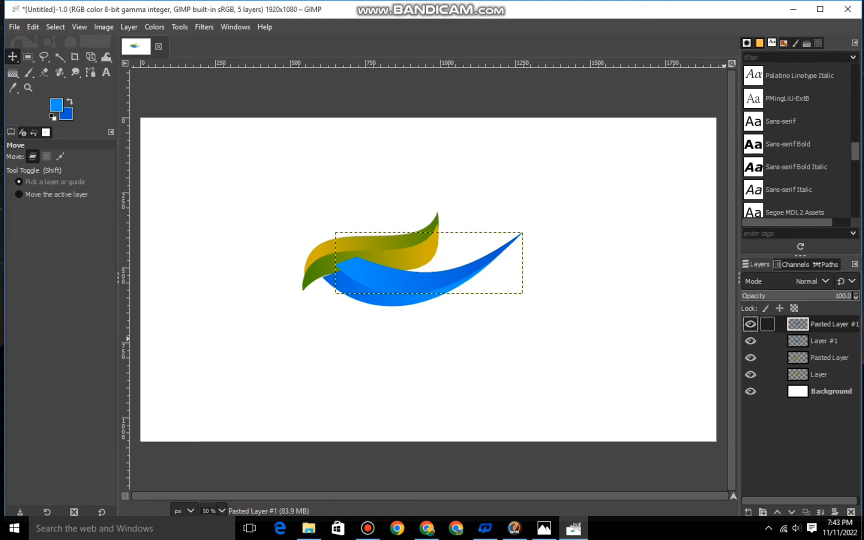
right_click(808, 324)
click(740, 154)
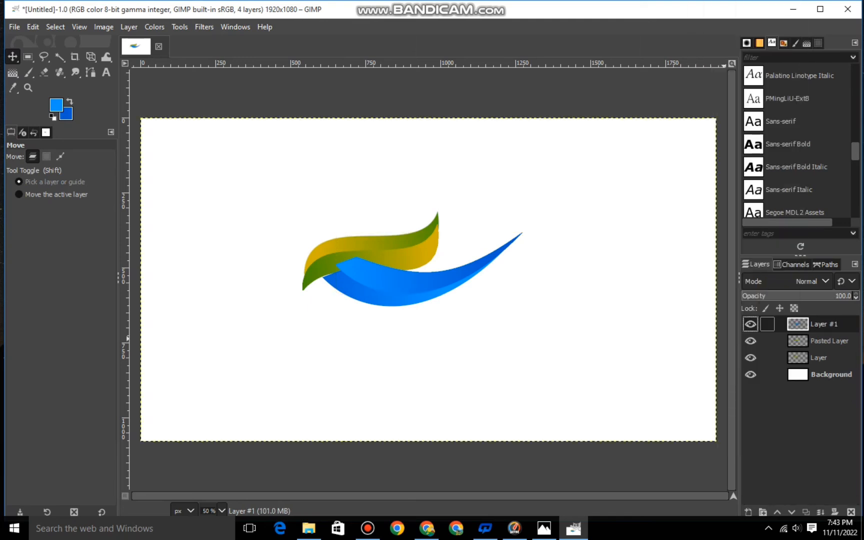
click(751, 324)
click(750, 324)
click(815, 341)
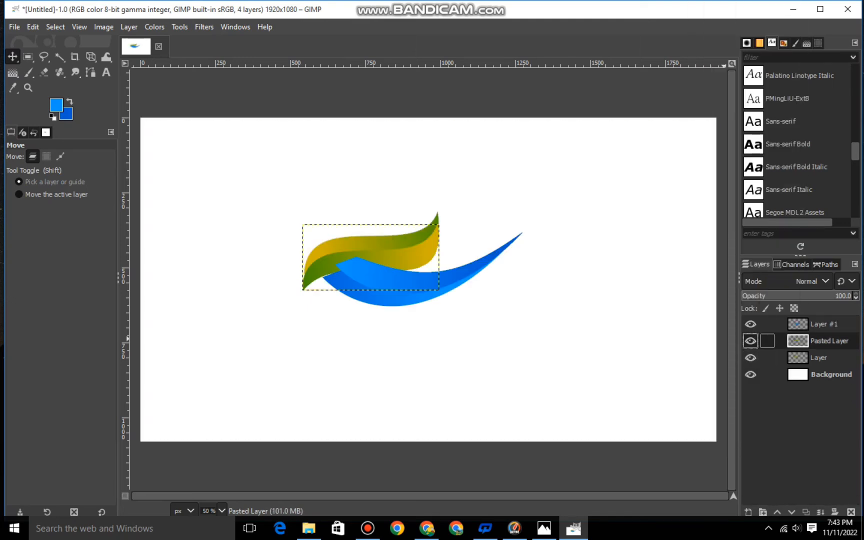
right_click(820, 340)
click(723, 148)
Place the blue crescent layer beneath the ribbon layer and shift it slightly left and down with the Perspective tool.
drag(814, 324, 812, 347)
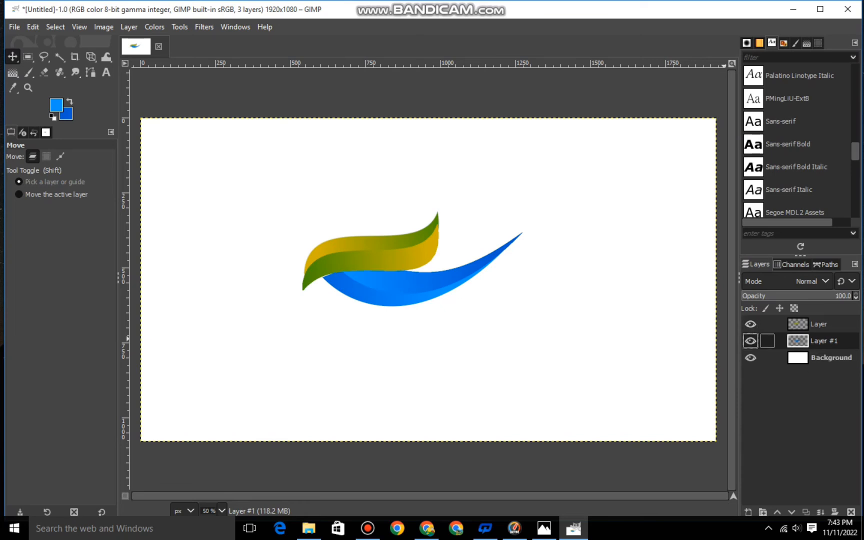
click(91, 57)
drag(429, 280, 420, 283)
click(693, 147)
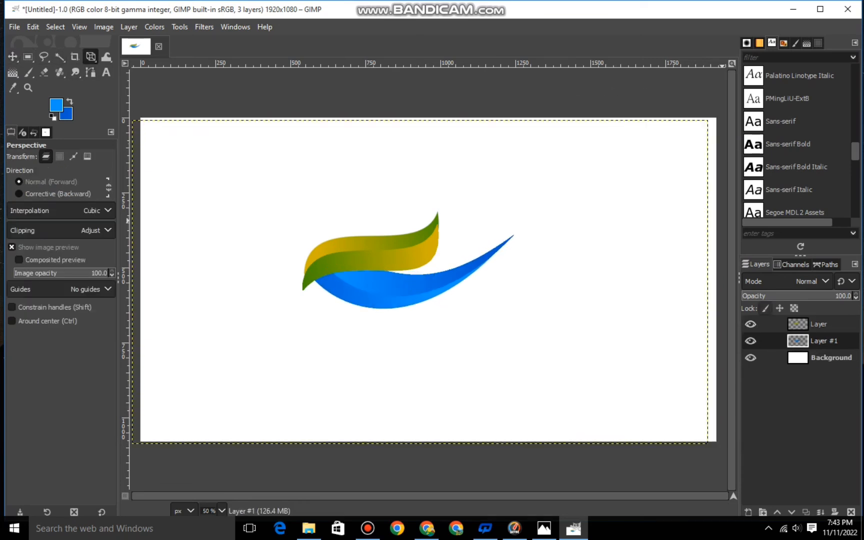
Reshape the ribbon layer with Perspective, raising its upper right corner and pulling its lower left corner inward so it meets the crescents.
click(811, 324)
click(266, 176)
drag(500, 186, 494, 173)
drag(288, 344, 312, 349)
drag(465, 205, 465, 165)
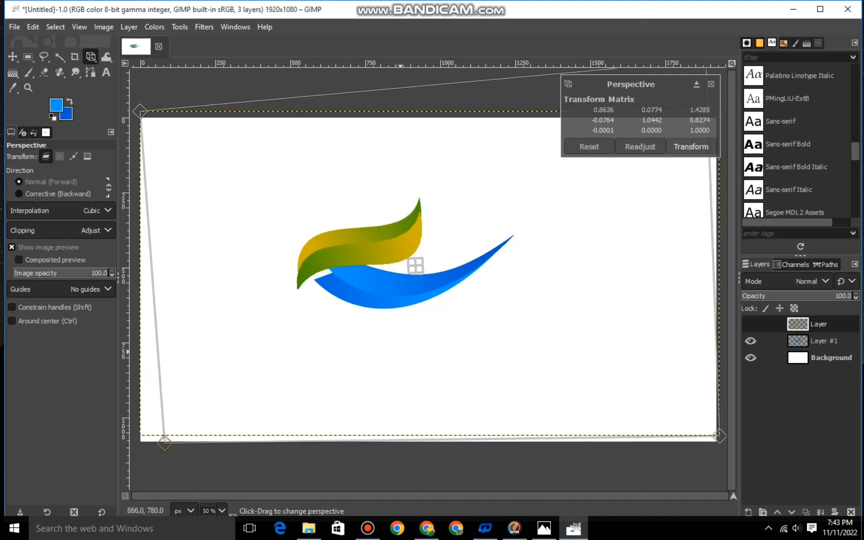
drag(310, 351, 339, 351)
drag(465, 200, 465, 168)
drag(419, 270, 424, 269)
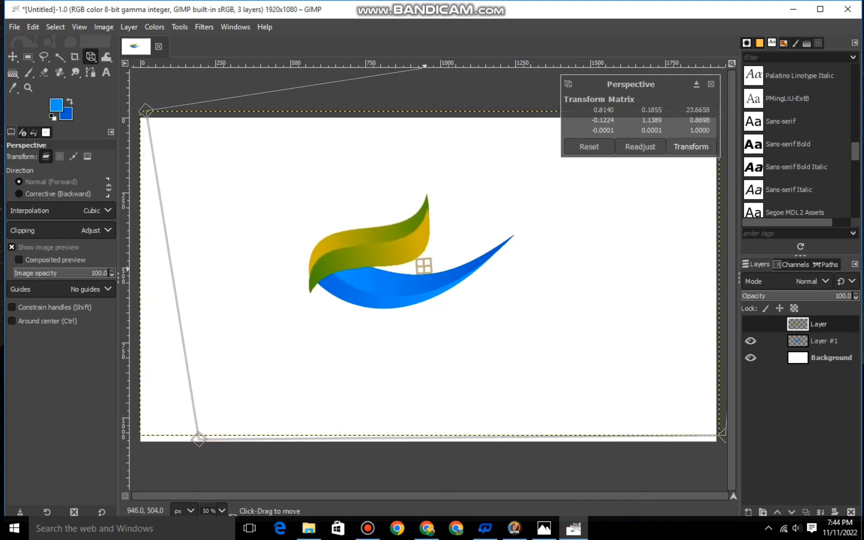
click(691, 146)
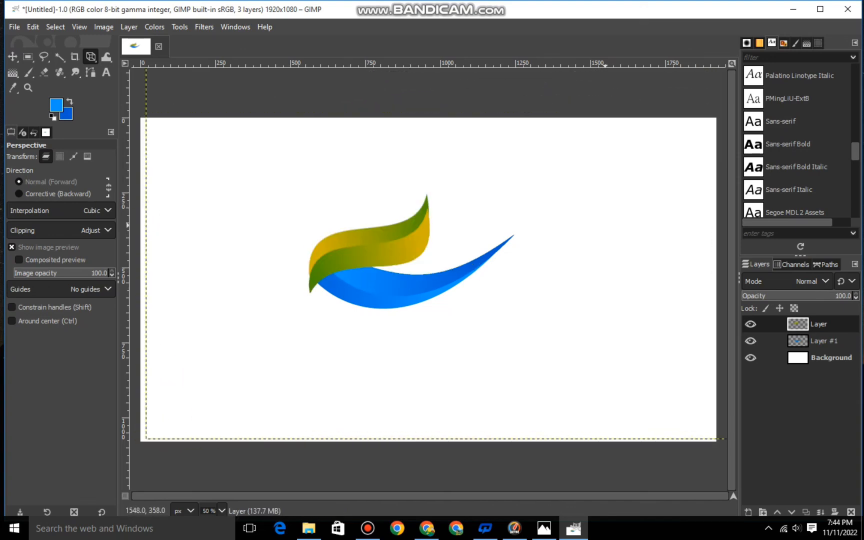
Apply a second Perspective transform to the ribbon layer, extending its lower edge downward and shifting the ribbons slightly right.
click(466, 300)
drag(465, 308, 467, 326)
drag(377, 192, 414, 192)
drag(463, 309, 463, 332)
drag(393, 122, 415, 135)
key(Return)
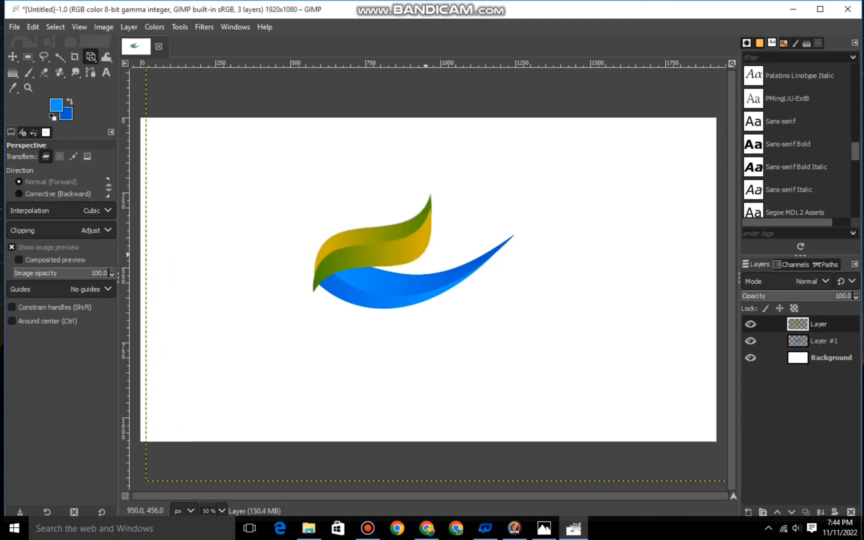
Add the blue text "YOUR COMPANY" in Palatino Linotype Bold Italic, size 62 px, just below the crescents.
key(t)
drag(285, 313, 490, 362)
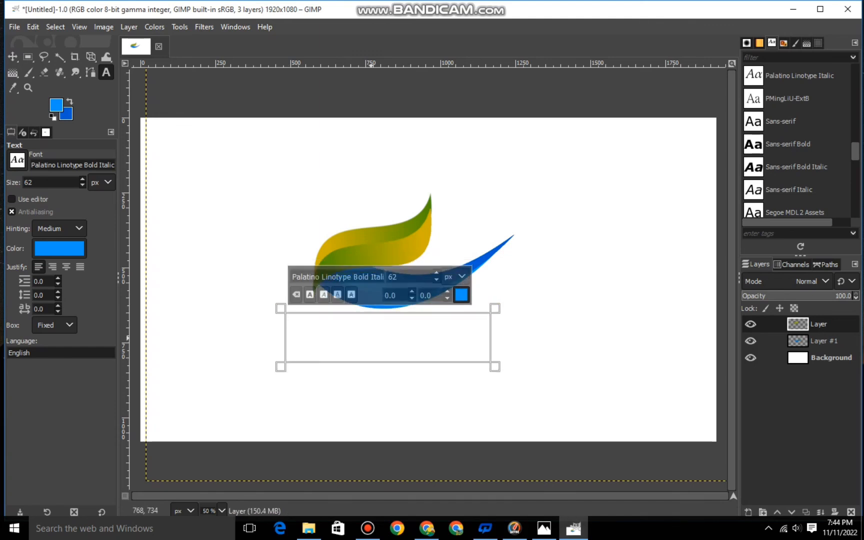
text(YOUR COMPANY)
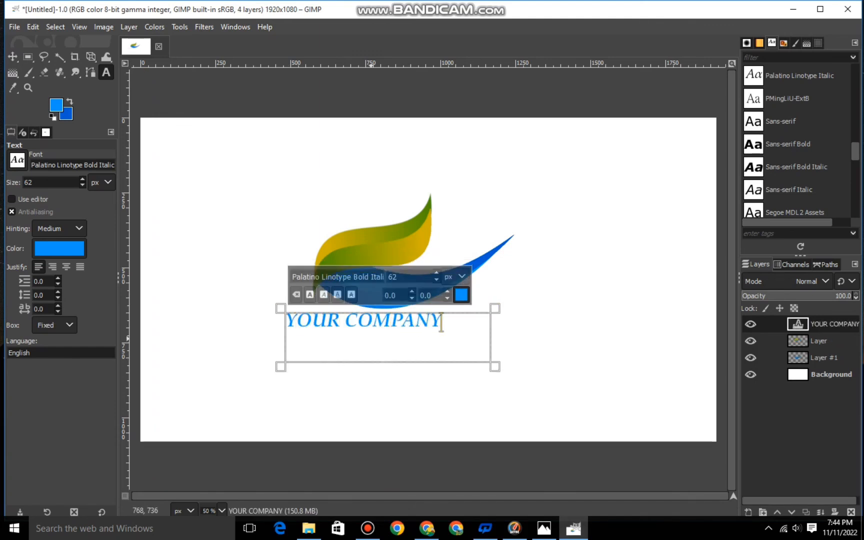
drag(280, 325, 291, 331)
drag(420, 308, 419, 309)
click(825, 374)
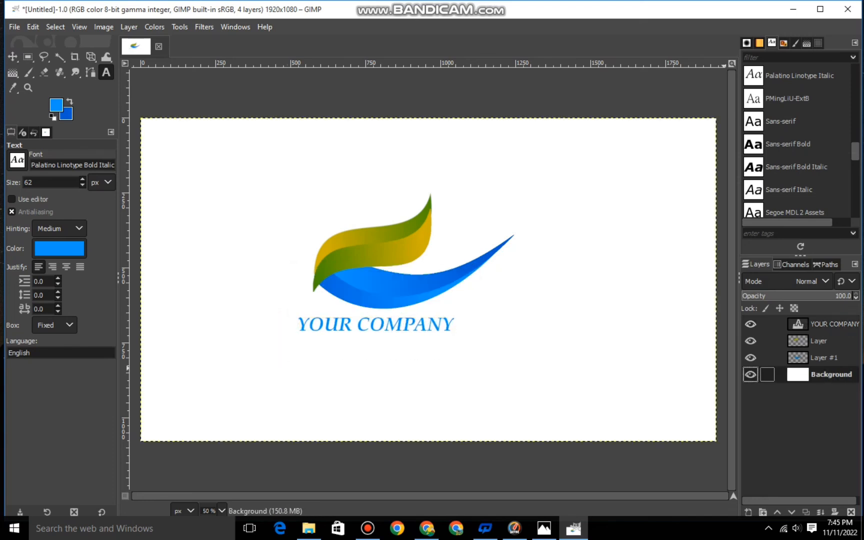
Shift the YOUR COMPANY text layer slightly to the right with the Scale tool so it sits beneath the crescents.
click(825, 324)
right_click(91, 57)
click(129, 87)
drag(394, 340, 406, 338)
click(690, 156)
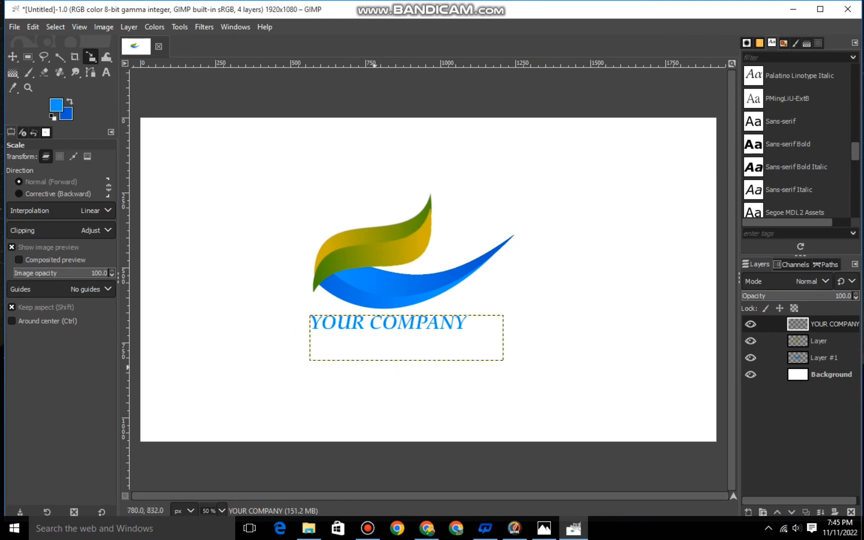
Import texture-gradient-simple-background-blue-wallpaper-preview from Downloads as a layer above the background and scale it to about 1941 × 1214 px.
click(309, 528)
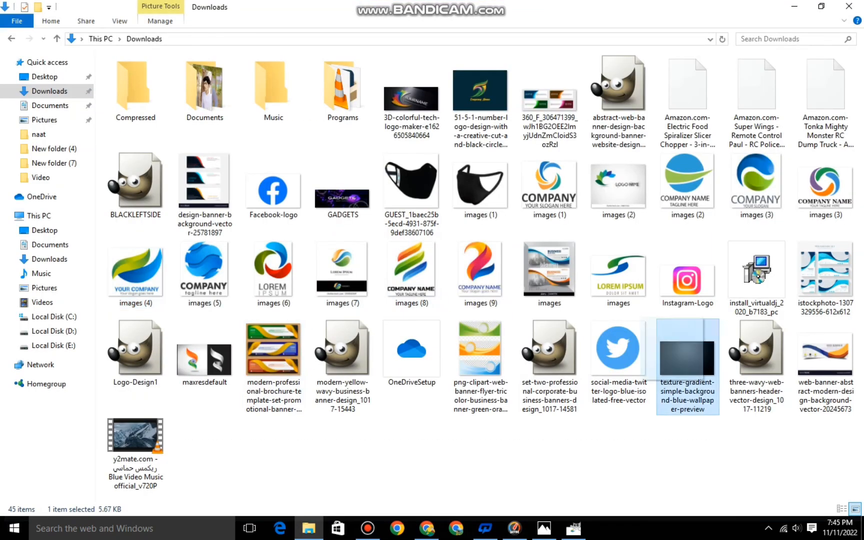
drag(673, 370, 345, 269)
click(343, 213)
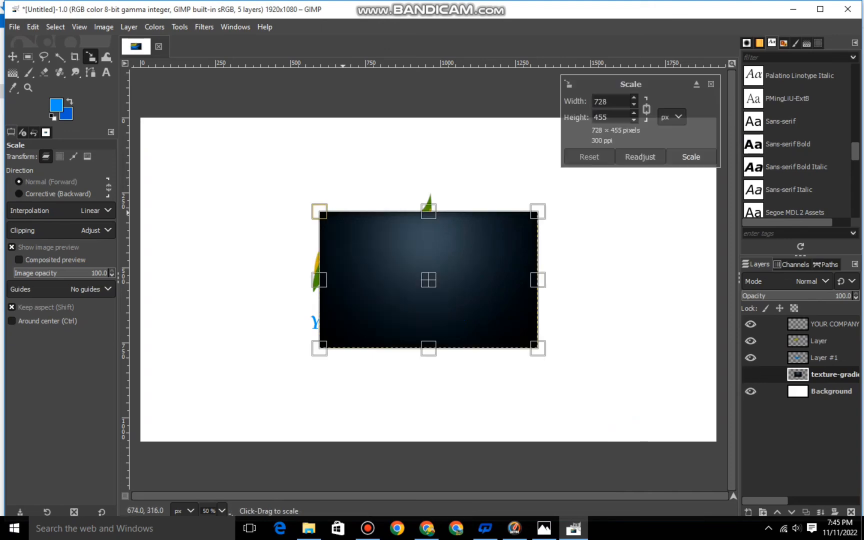
drag(342, 213, 164, 101)
drag(442, 288, 609, 409)
click(689, 158)
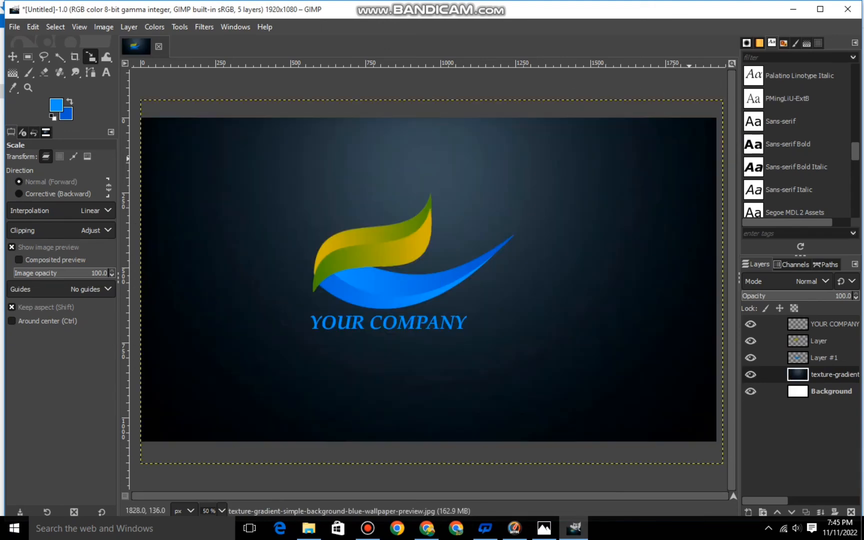
Move the dark gradient texture layer down and enlarge it slightly with the Scale tool so it still covers the whole canvas.
click(597, 197)
drag(432, 281, 419, 317)
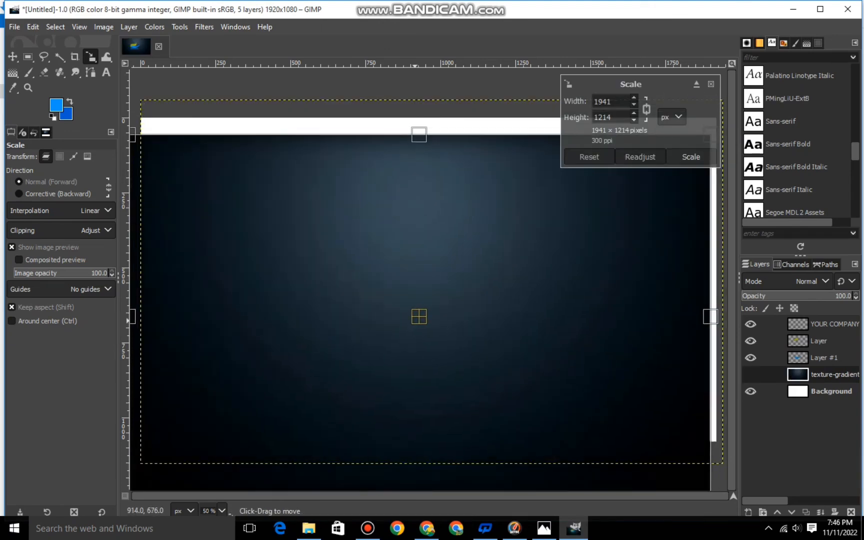
drag(521, 217, 561, 191)
click(689, 158)
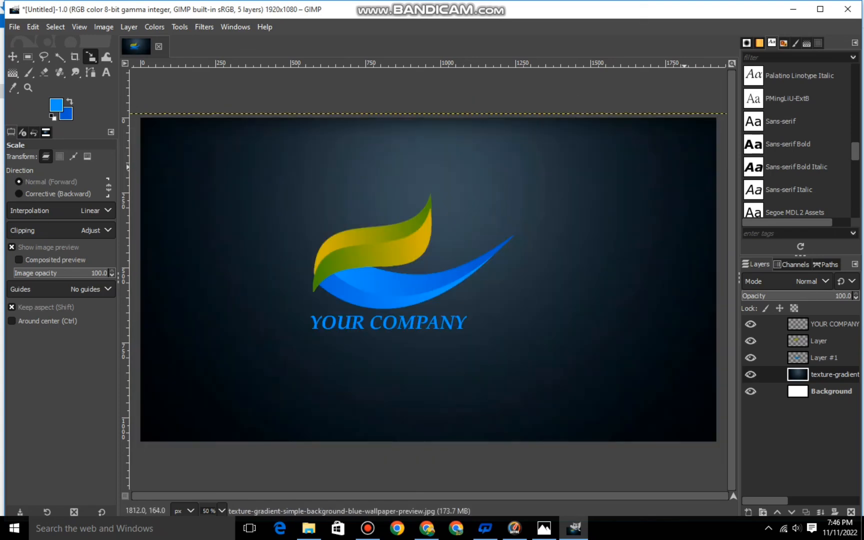